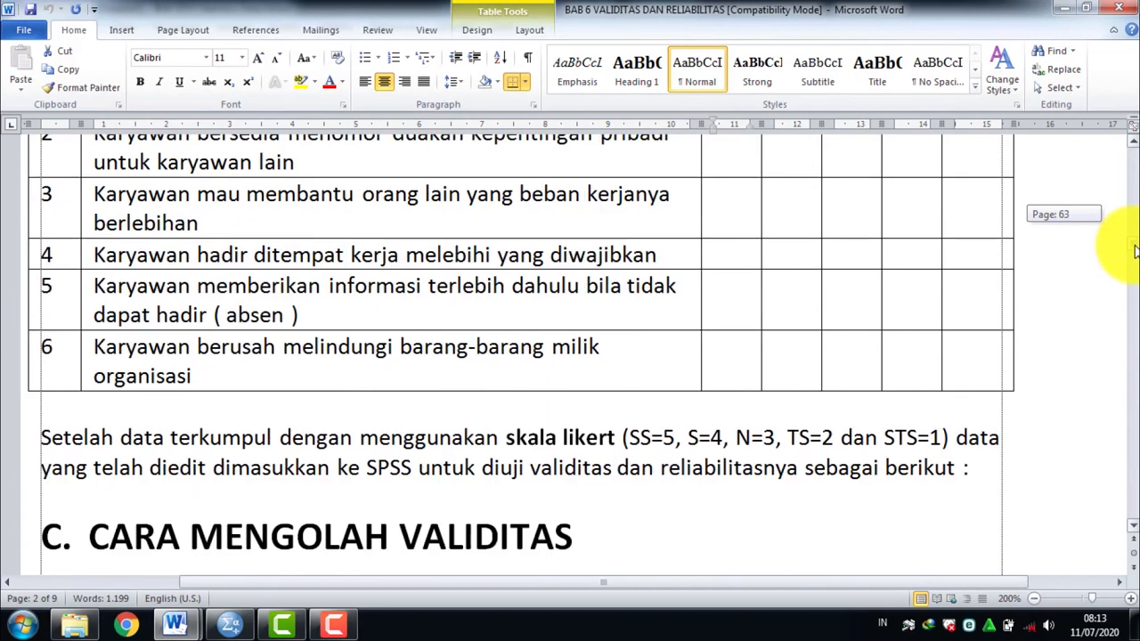
# Review the Likert scoring (SS=5, S=4, N=3, TS=2, STS=1) and the marked answers to the six MOTIVASI (X1) questions.
pyautogui.moveTo(630, 187); pyautogui.dragTo(941, 189)
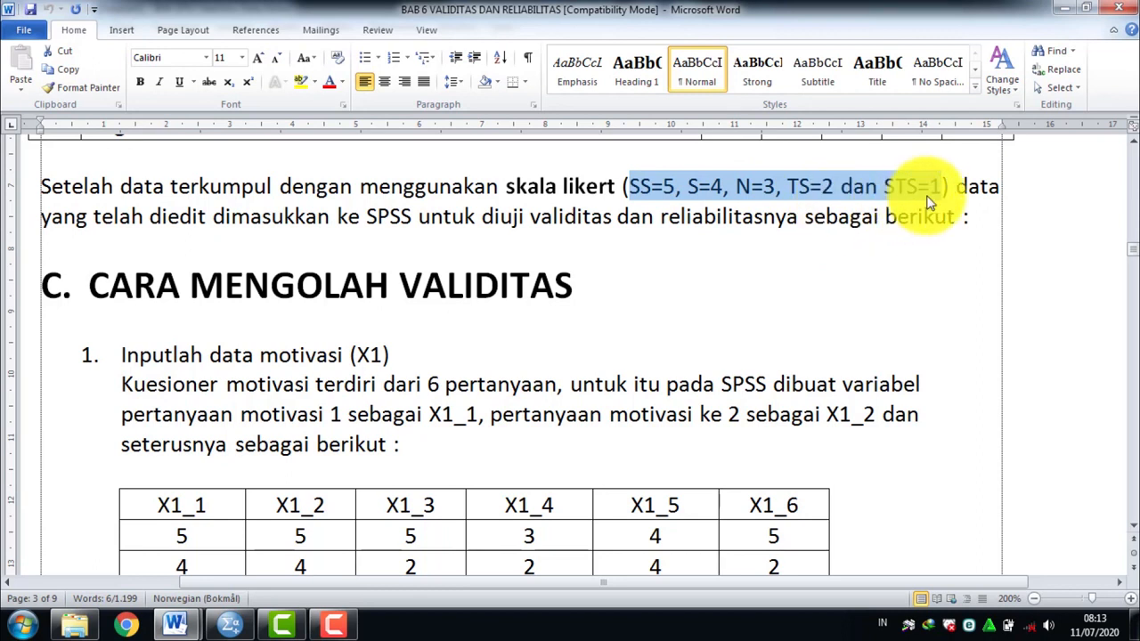
pyautogui.moveTo(1133, 258); pyautogui.dragTo(1133, 221)
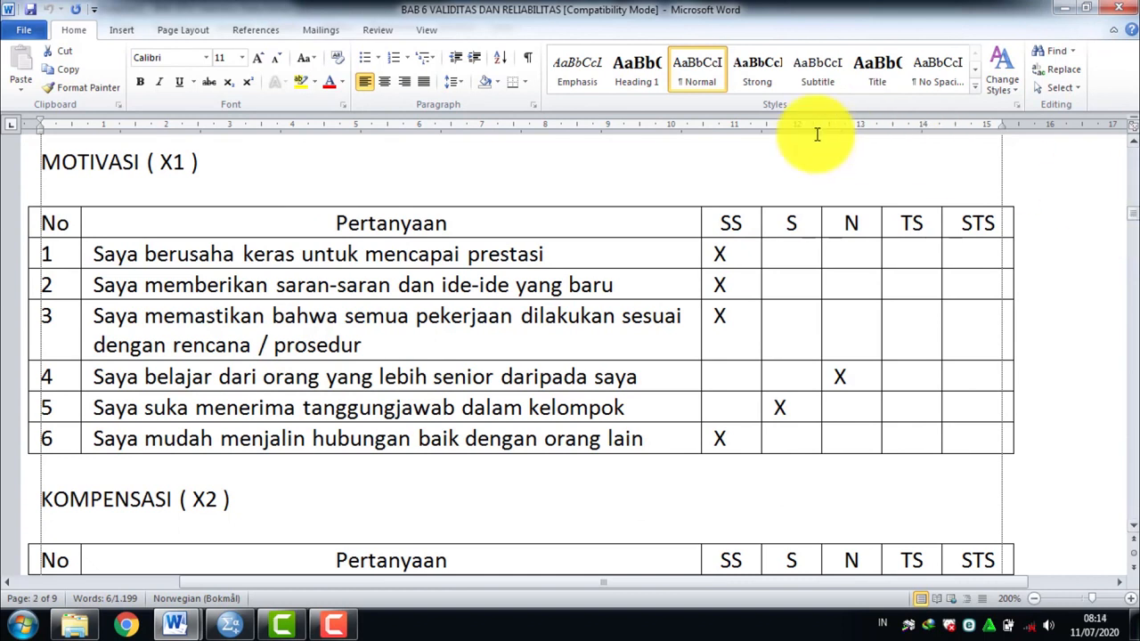
pyautogui.moveTo(554, 258); pyautogui.dragTo(415, 257)
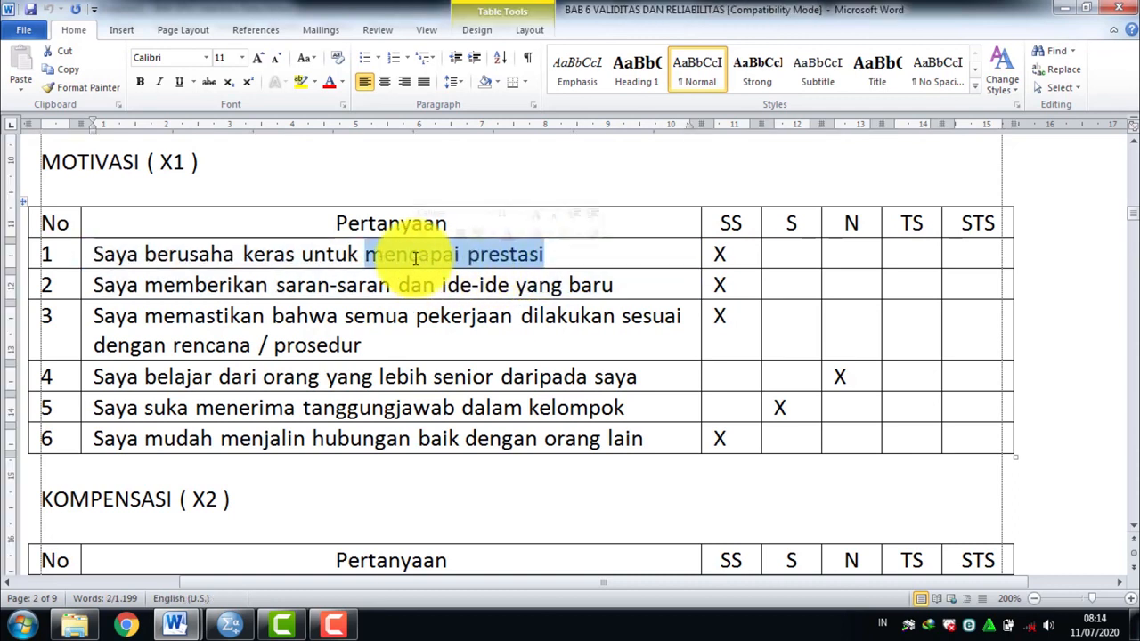
pyautogui.doubleClick(718, 252)
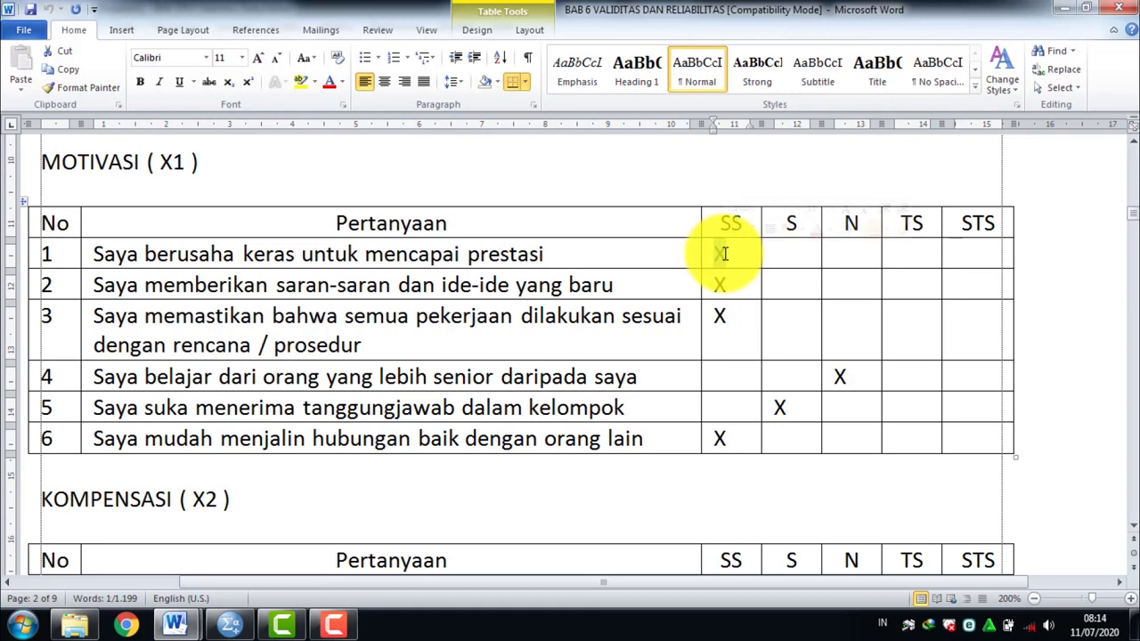
pyautogui.click(718, 289)
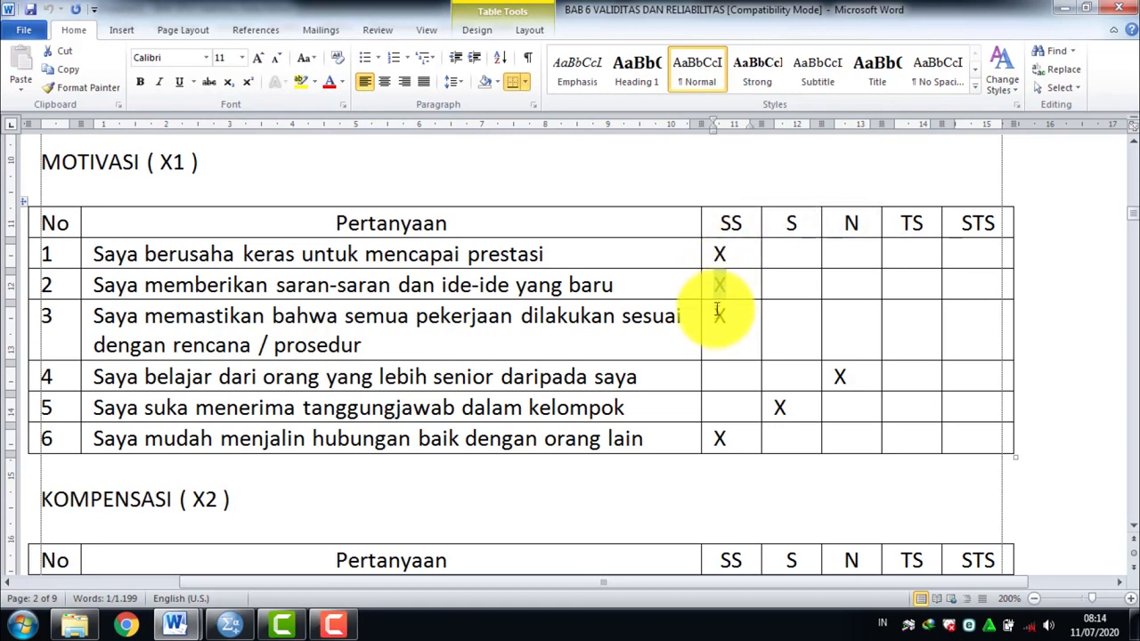
pyautogui.doubleClick(723, 316)
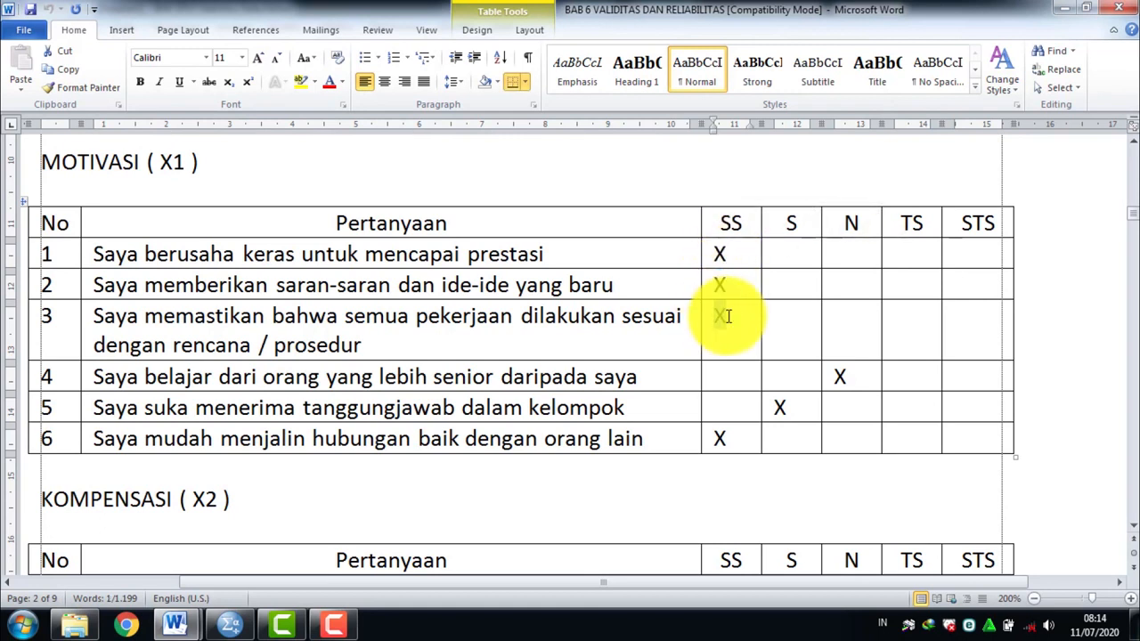
pyautogui.doubleClick(845, 379)
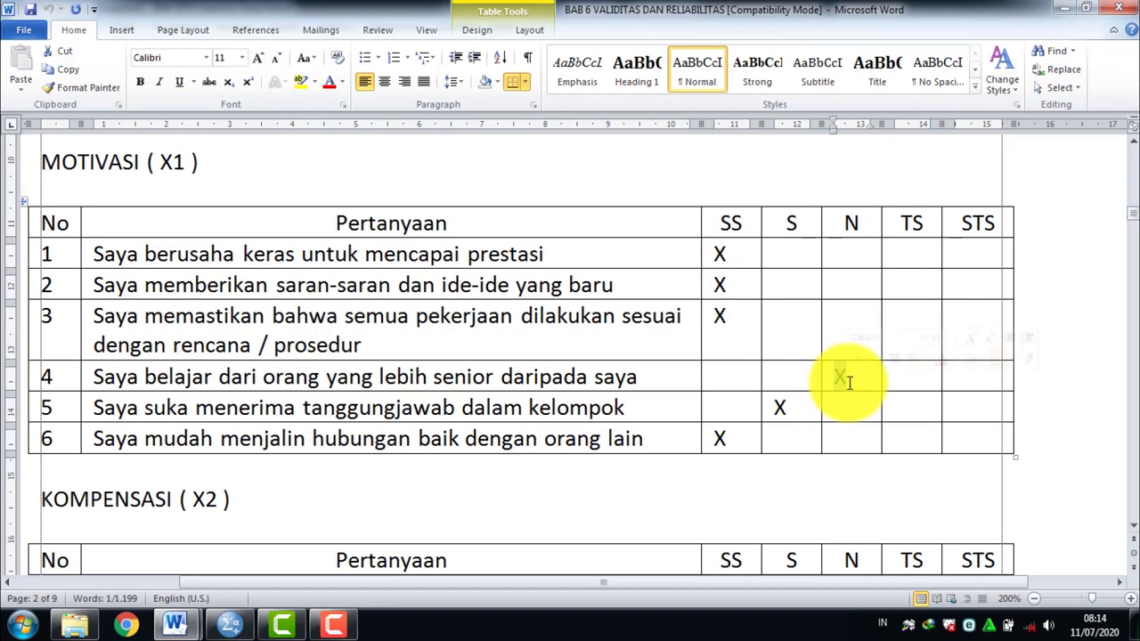
pyautogui.doubleClick(778, 406)
pyautogui.doubleClick(722, 438)
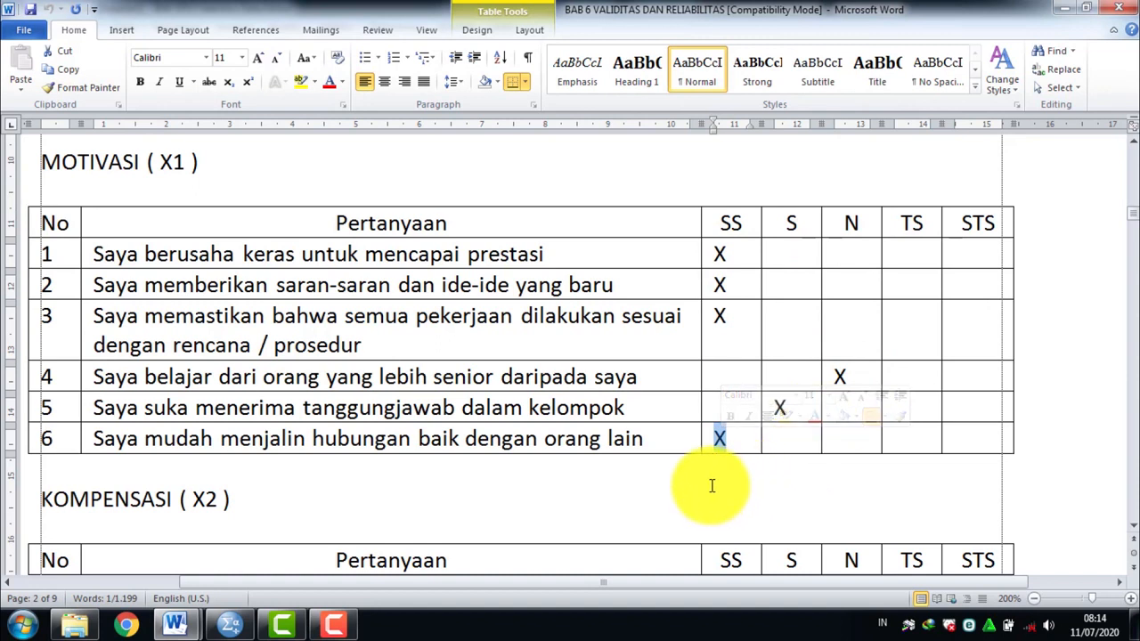
# Switch to SPSS and examine the first respondent's x1_1 to x1_6 scores and the remaining data rows.
pyautogui.click(231, 624)
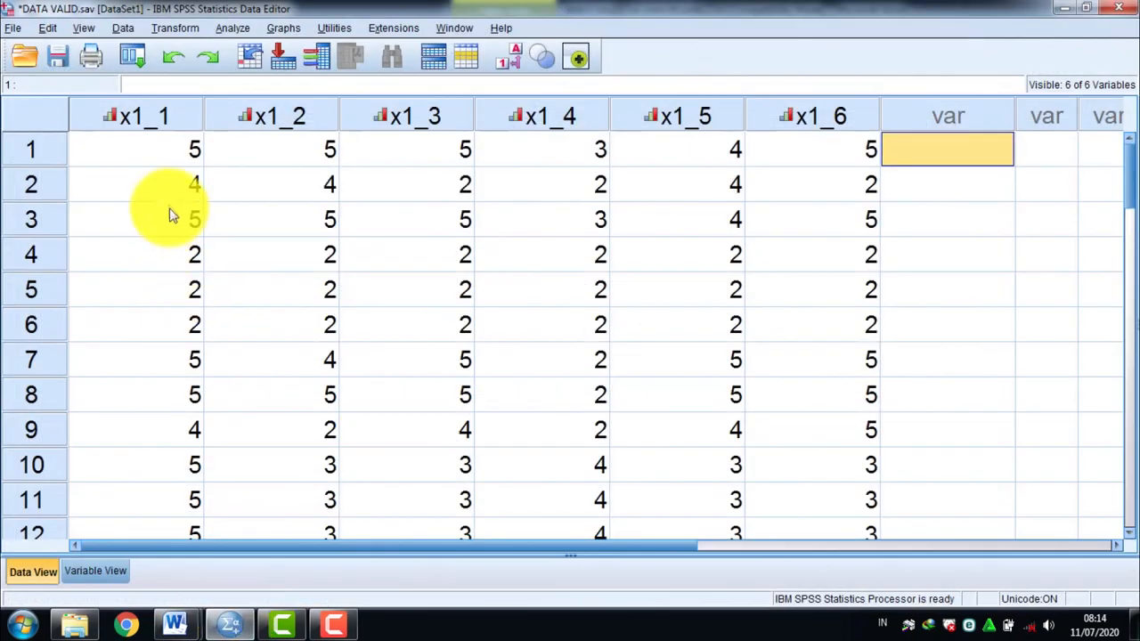
pyautogui.click(49, 149)
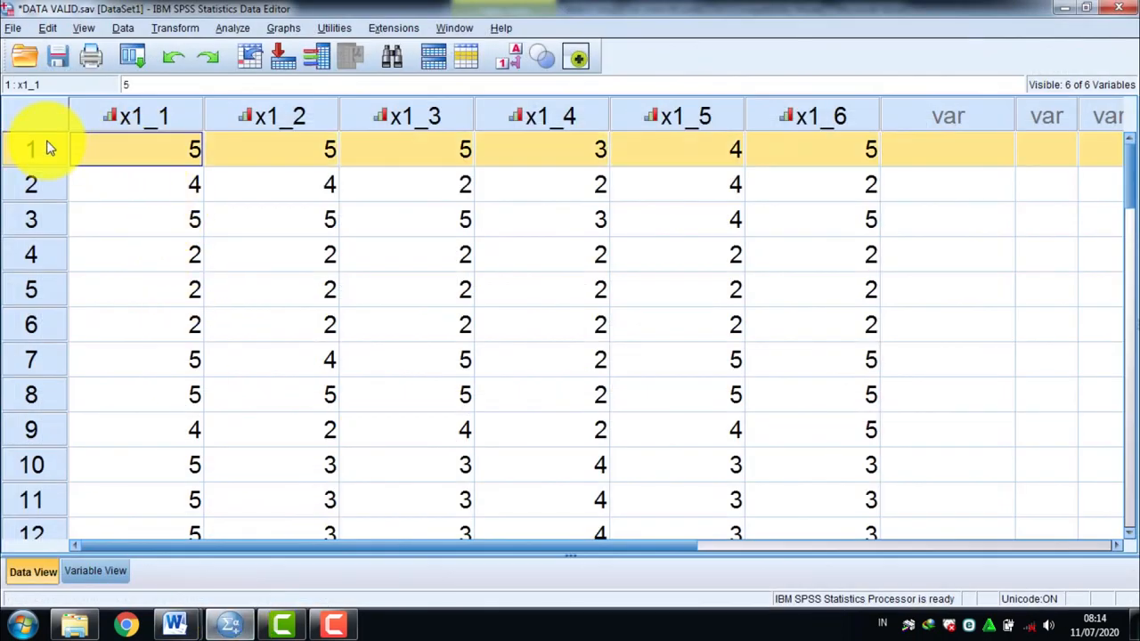
pyautogui.click(107, 145)
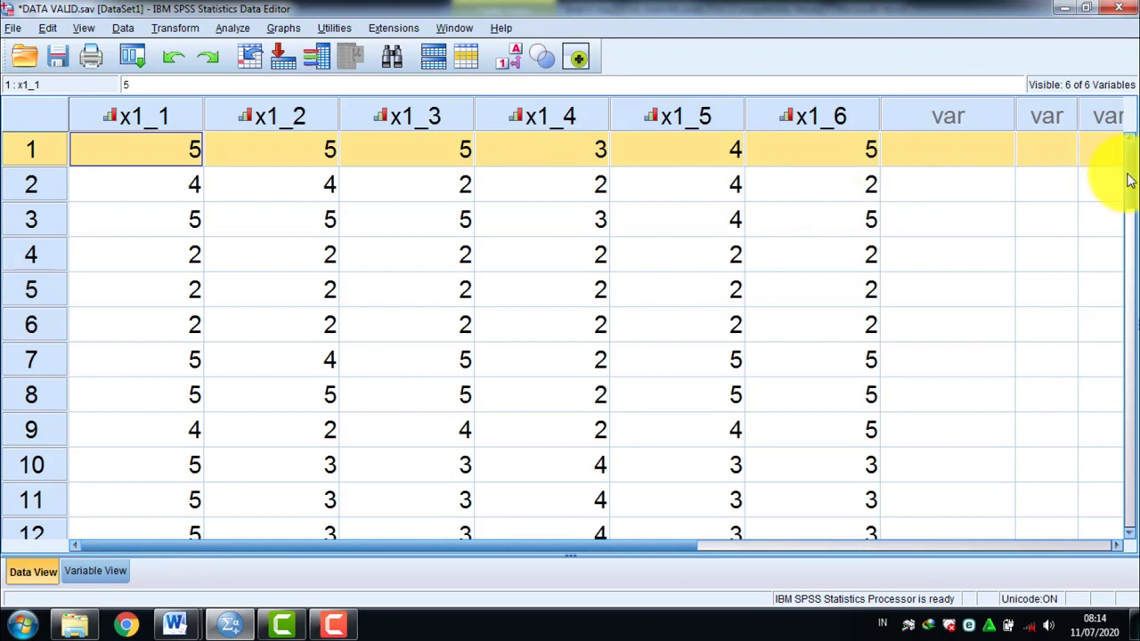
pyautogui.moveTo(1130, 181); pyautogui.dragTo(1132, 153)
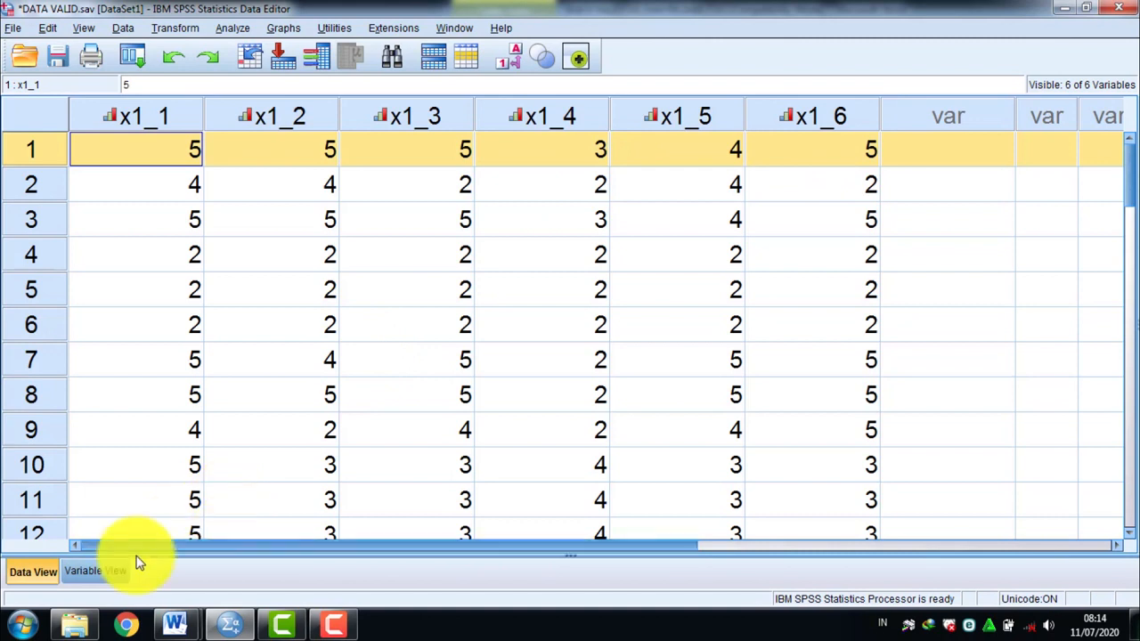
# Inspect the value labels defined for variable x1_1 in the variable definitions.
pyautogui.click(96, 571)
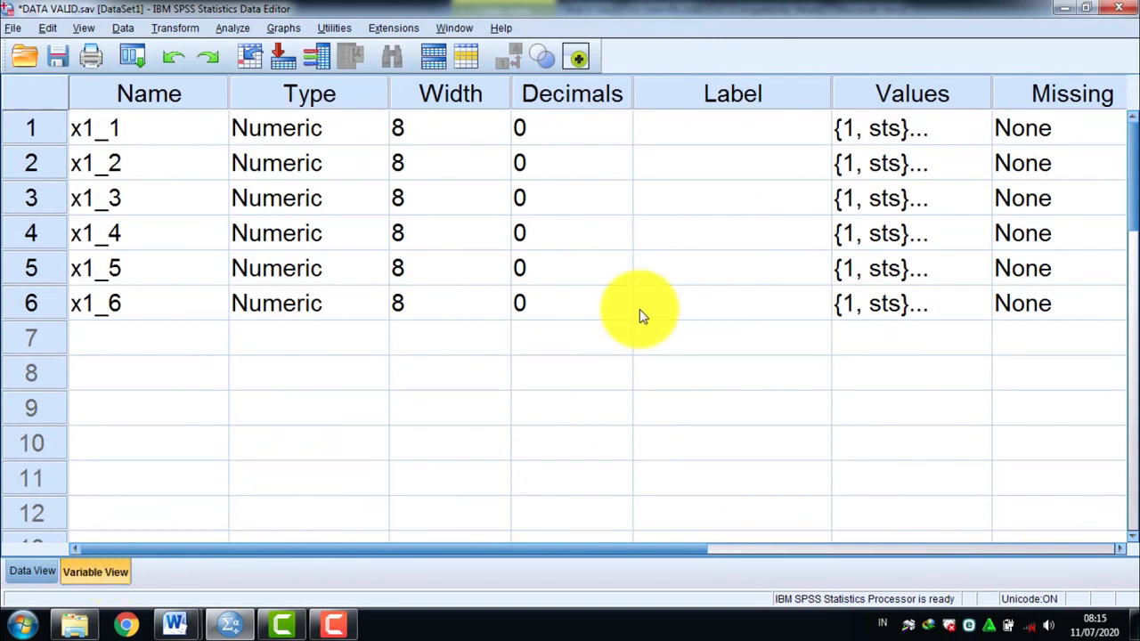
pyautogui.click(984, 134)
pyautogui.click(978, 131)
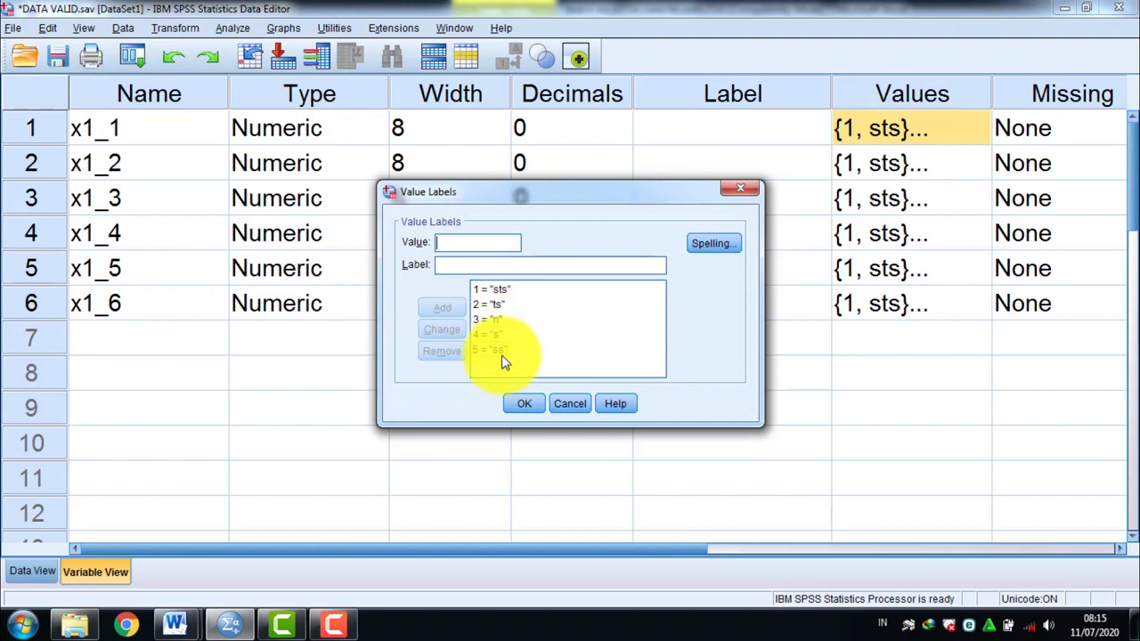
pyautogui.click(524, 405)
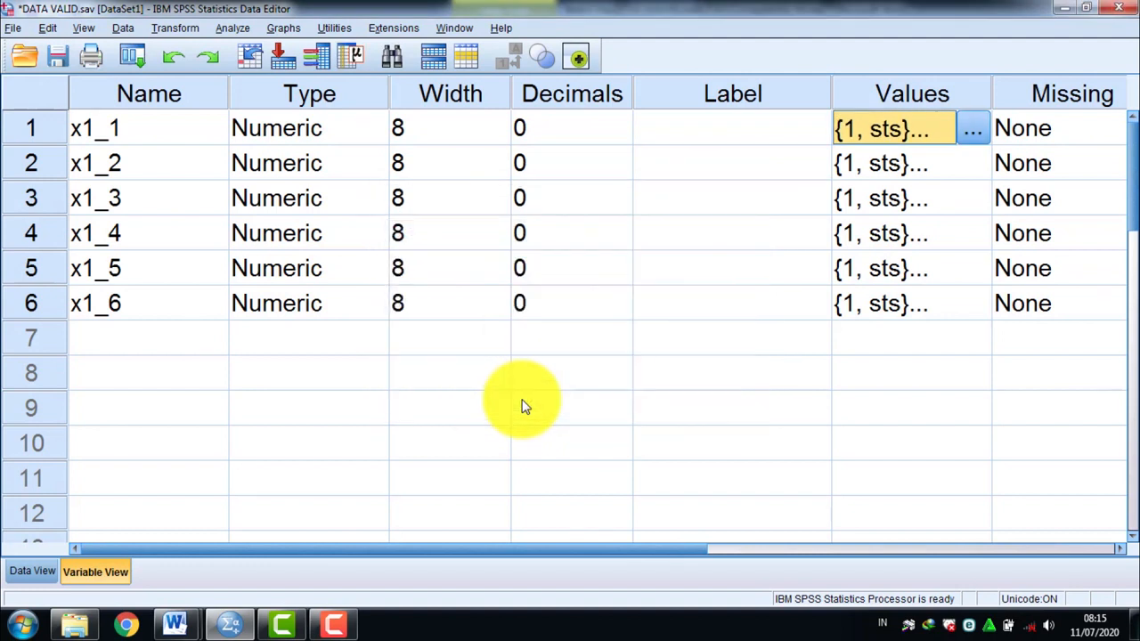
# Show the answers in the data grid as value labels, and return the display to numeric codes.
pyautogui.click(34, 572)
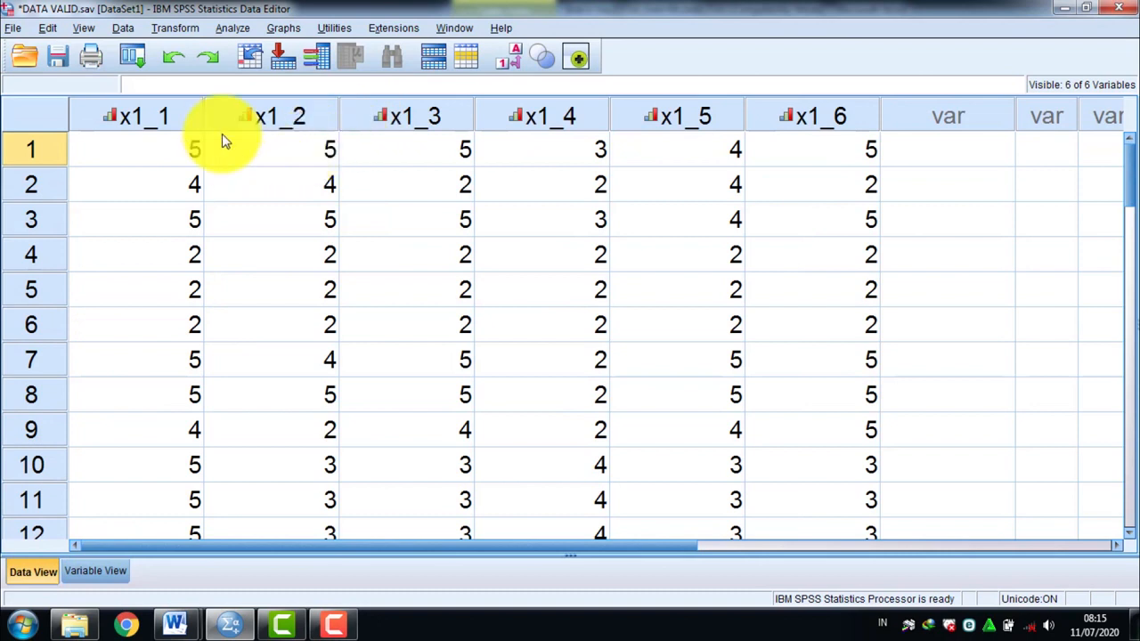
pyautogui.click(86, 29)
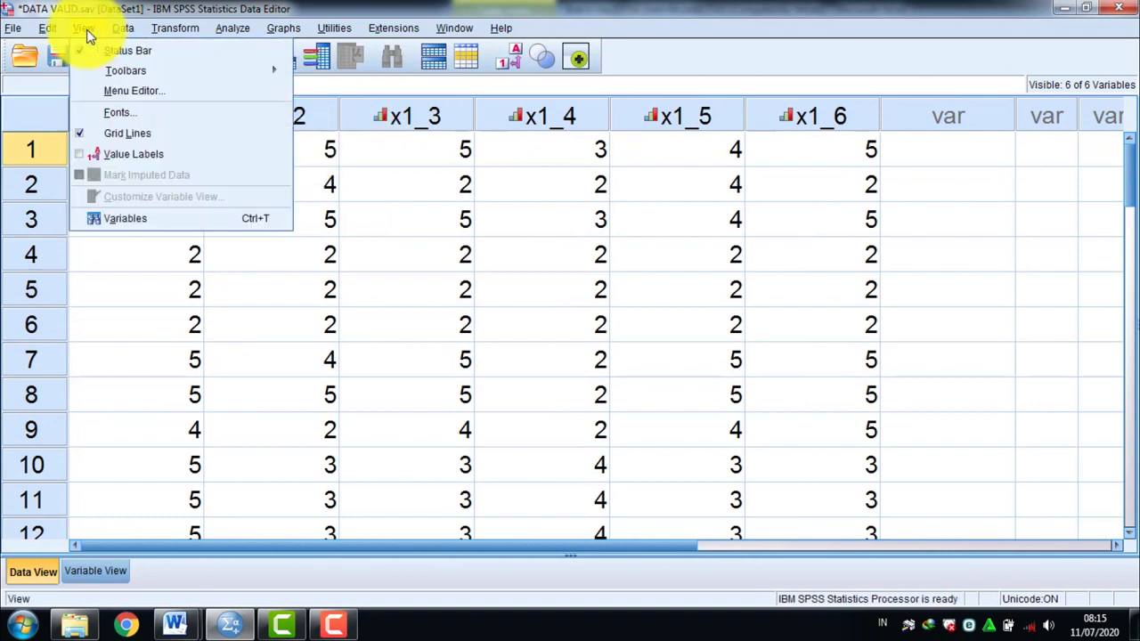
pyautogui.click(130, 156)
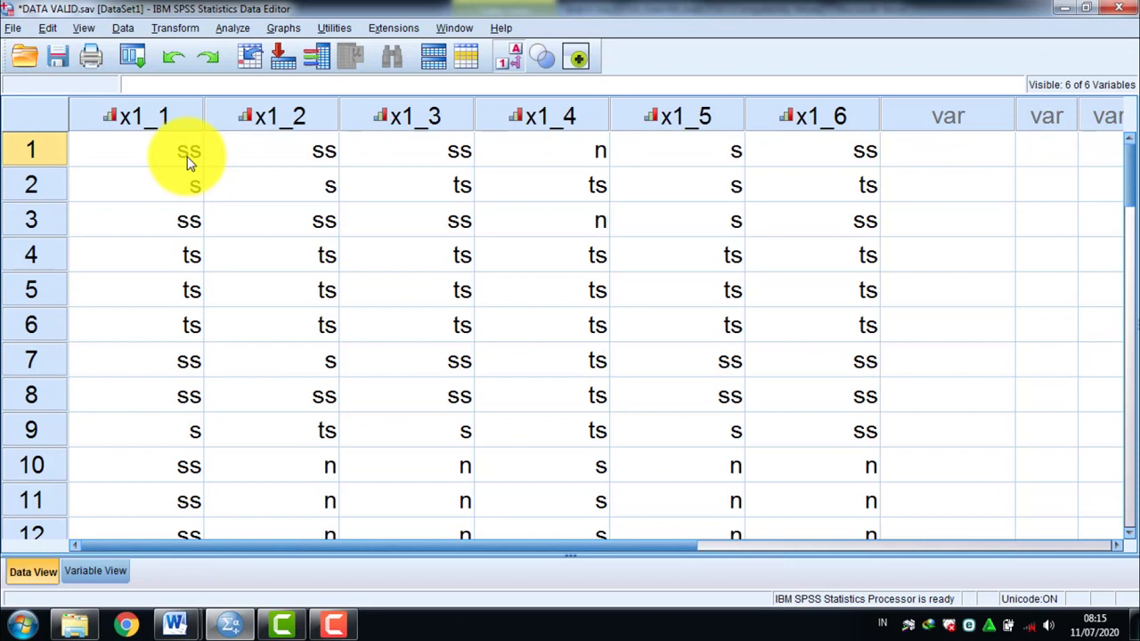
pyautogui.click(87, 29)
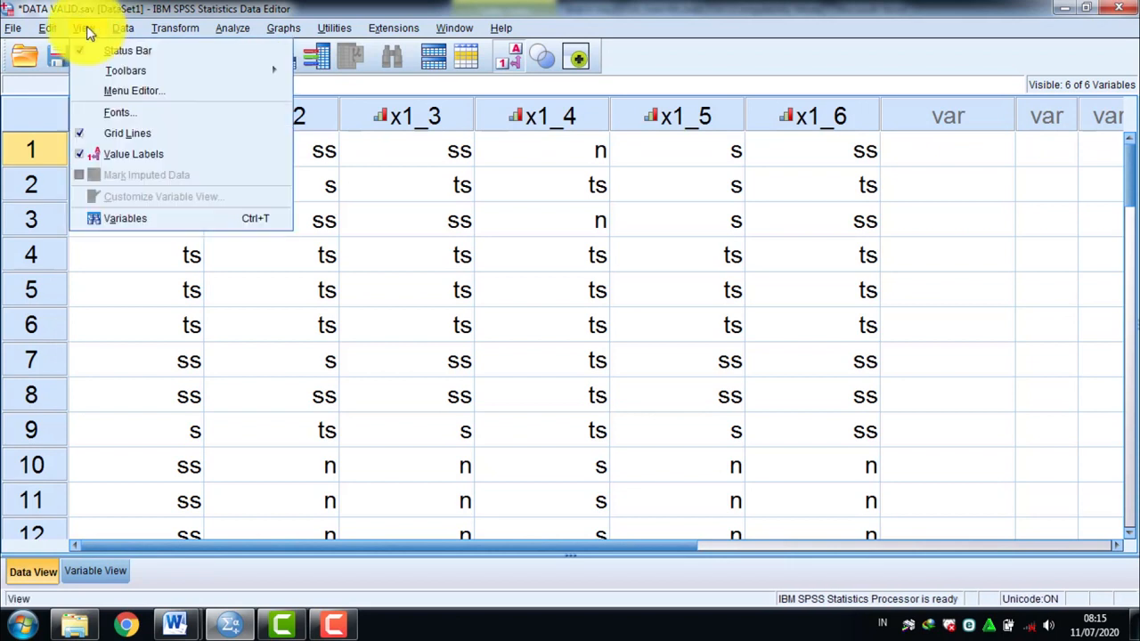
pyautogui.click(114, 151)
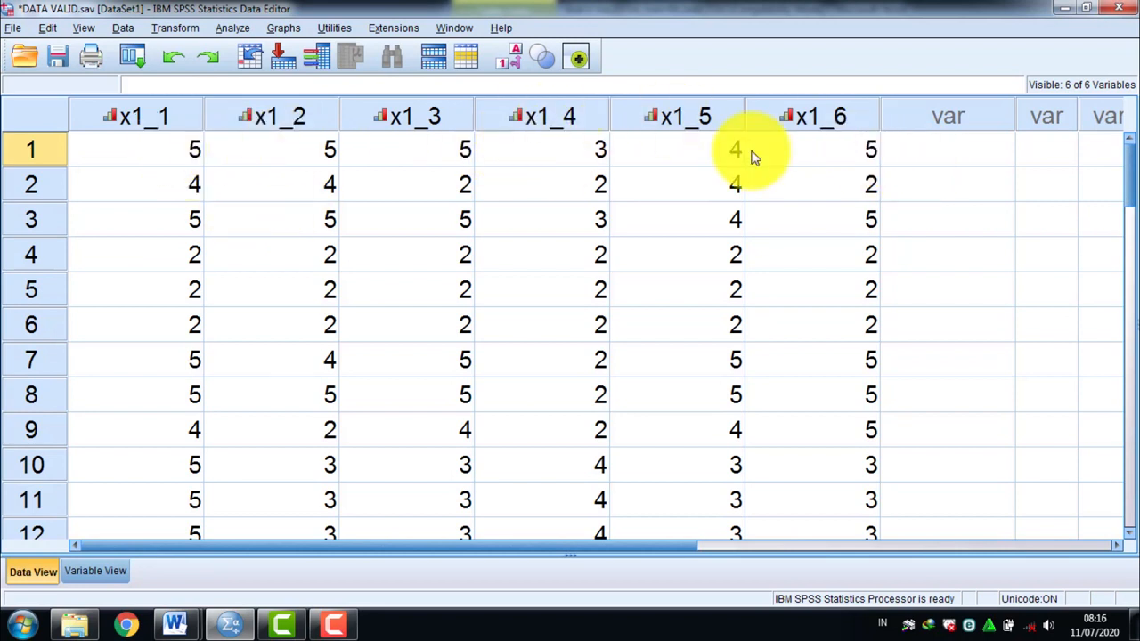
# Start a Compute Variable transformation with TOTX1 as the target variable, keeping the first data row in view.
pyautogui.click(908, 152)
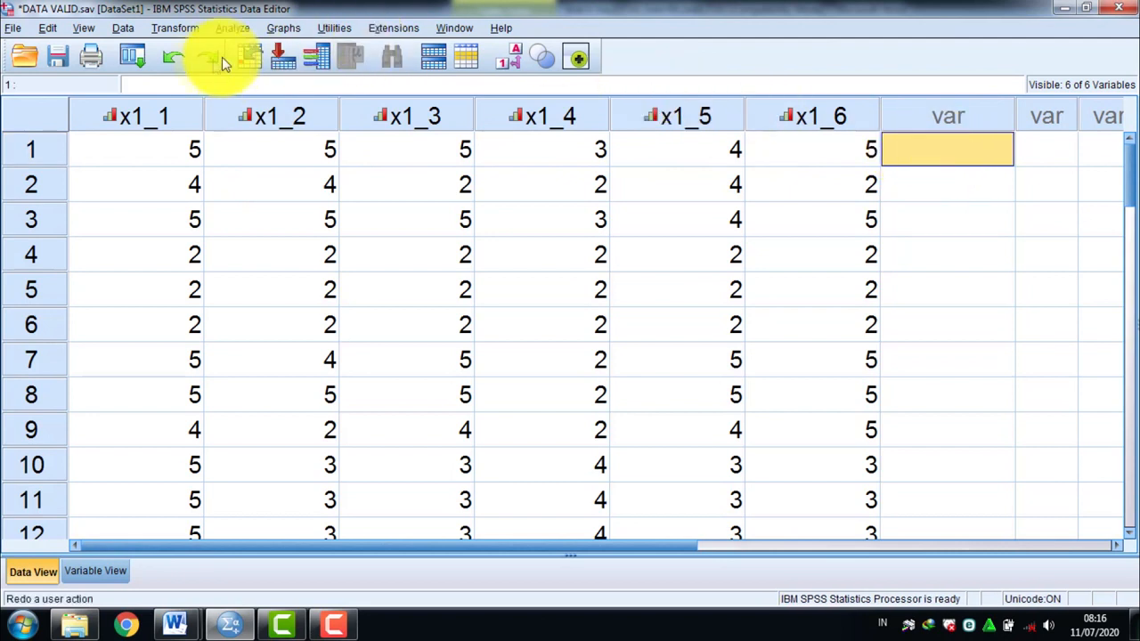
pyautogui.click(176, 29)
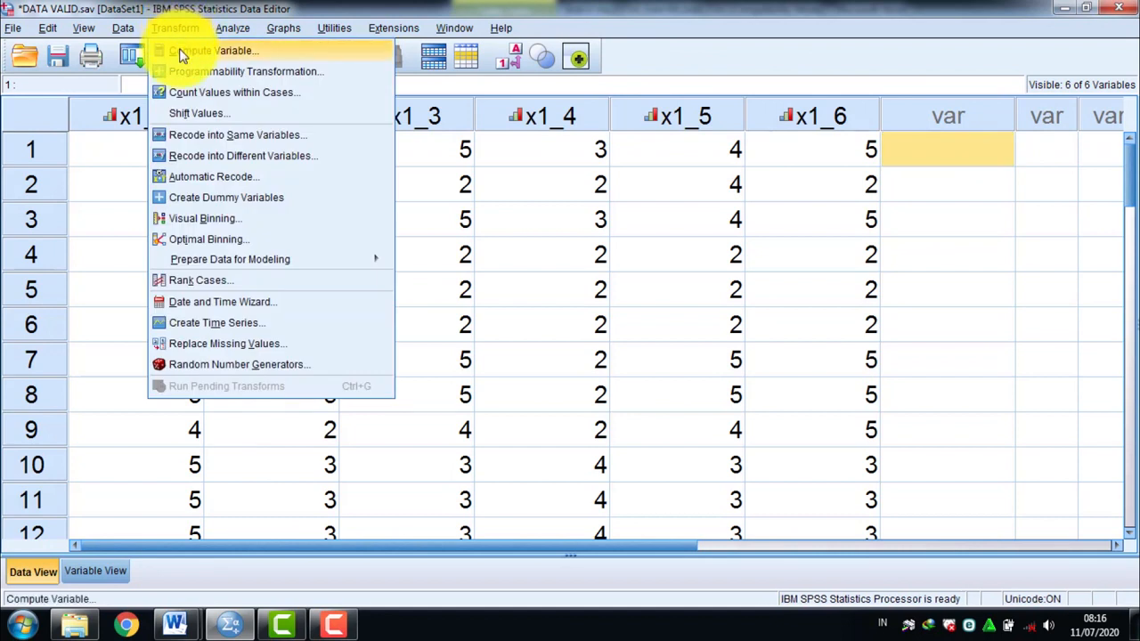
pyautogui.click(180, 53)
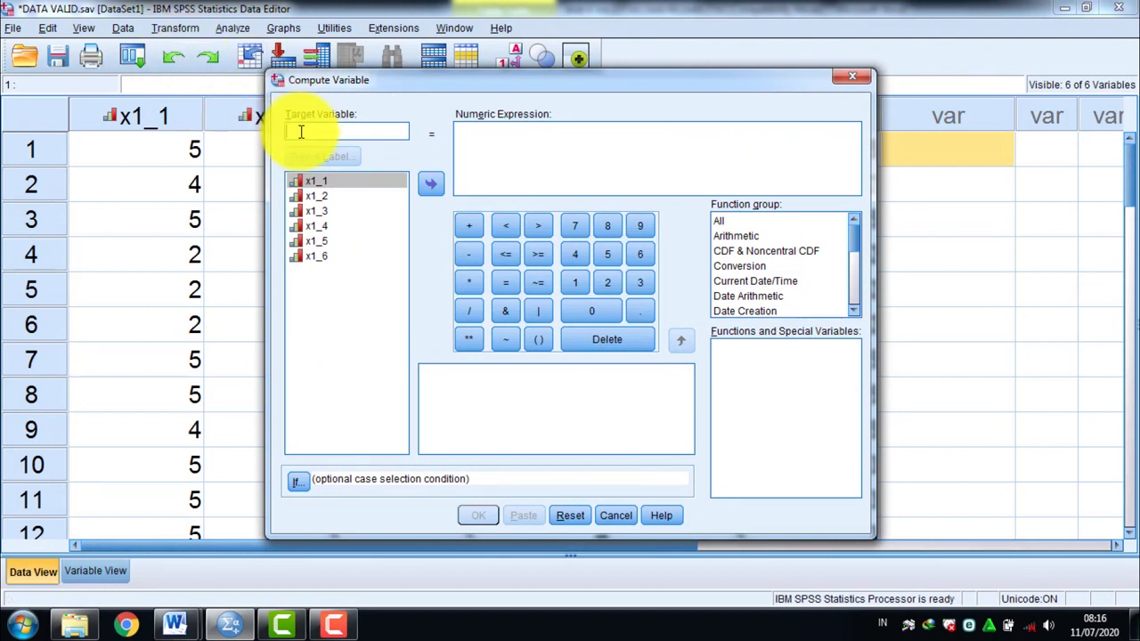
pyautogui.write('TOTX1')
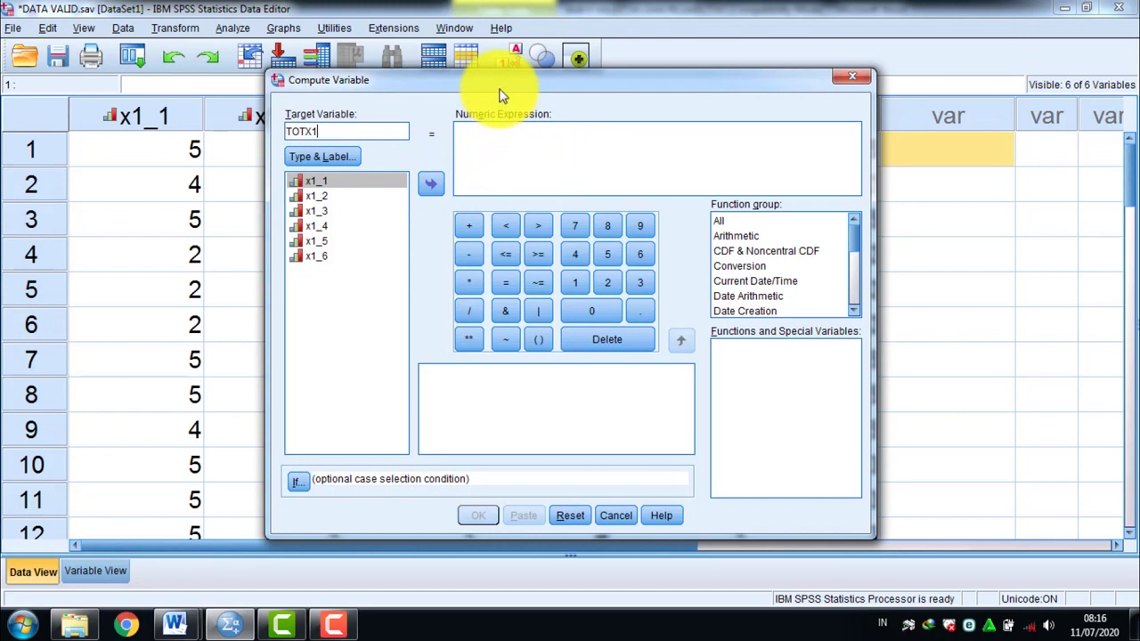
pyautogui.moveTo(500, 125); pyautogui.dragTo(496, 184)
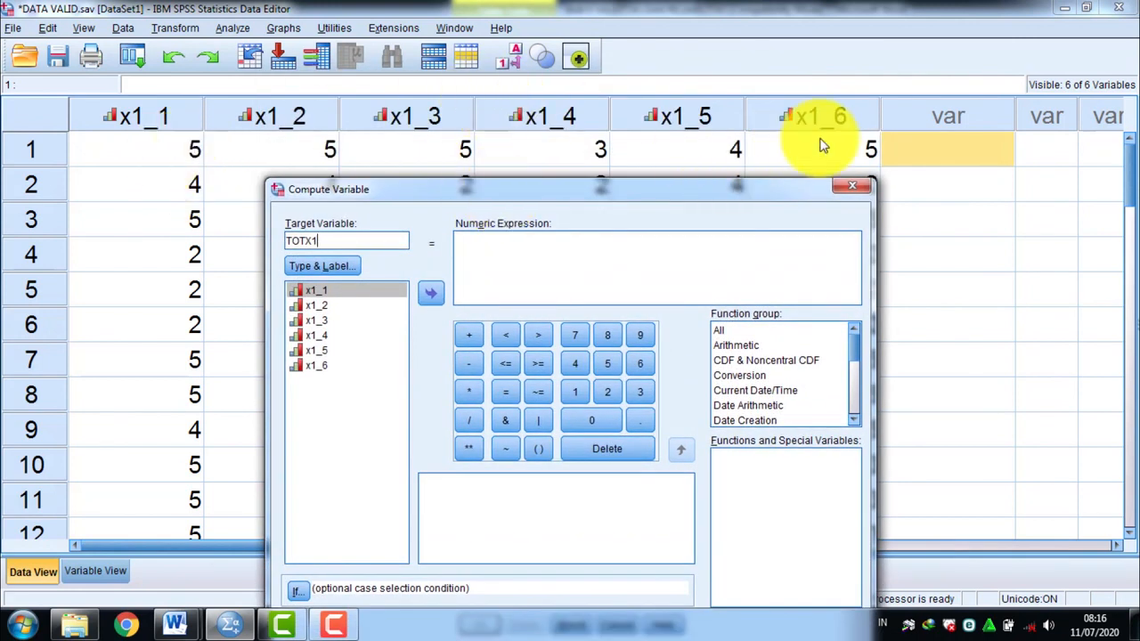
# Build the numeric expression summing x1_1 through x1_6 and run it to create TOTX1.
pyautogui.click(355, 292)
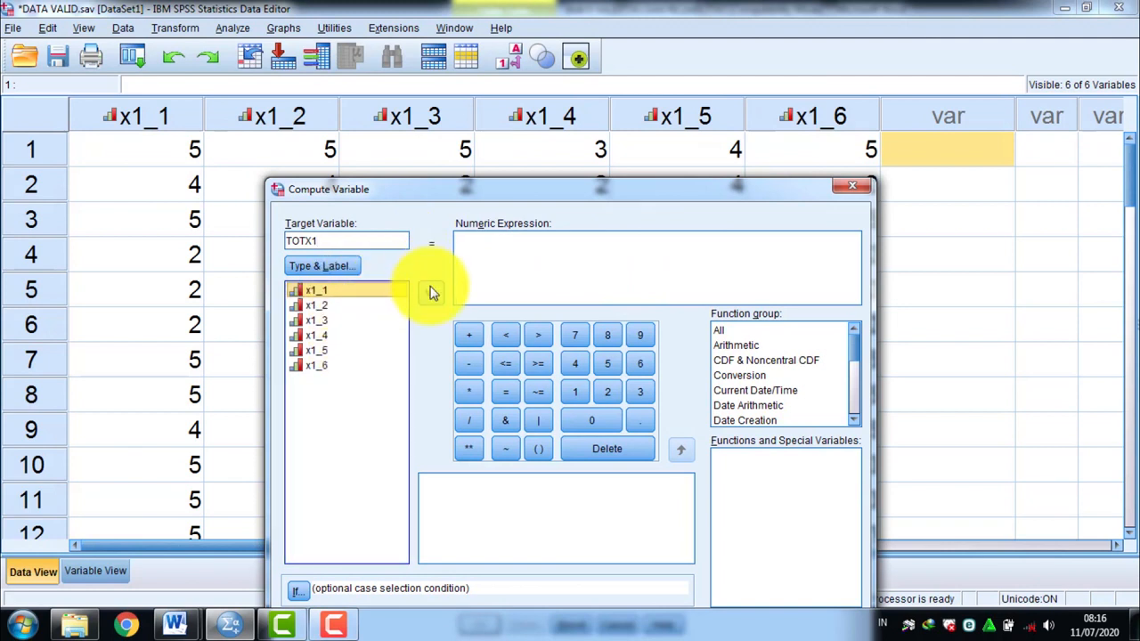
pyautogui.click(431, 294)
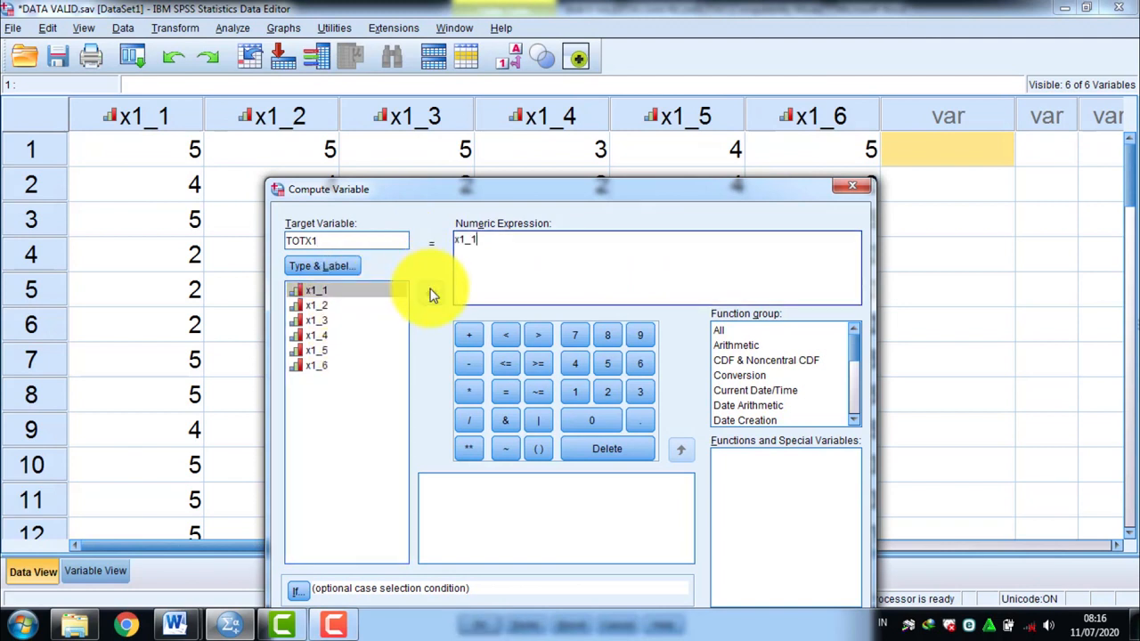
pyautogui.click(468, 336)
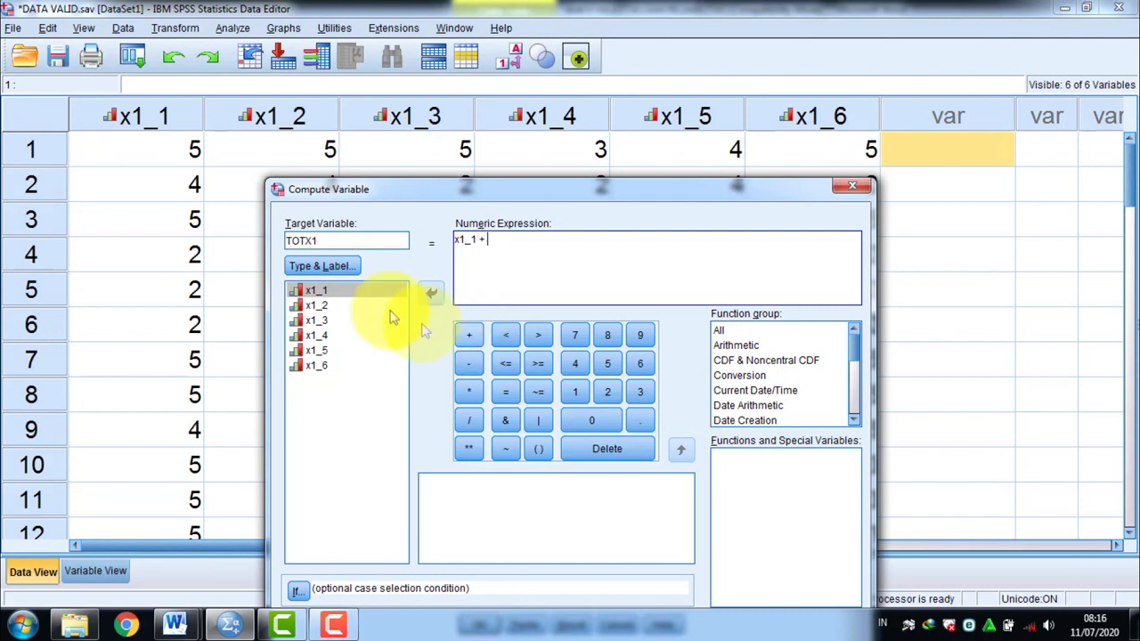
pyautogui.click(322, 307)
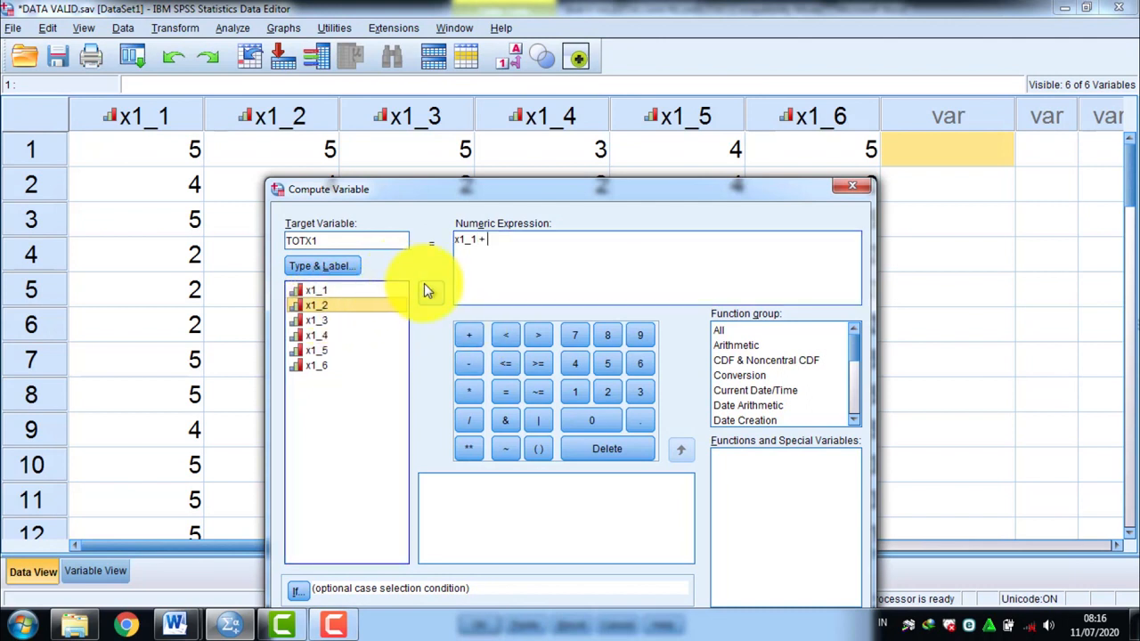
pyautogui.click(428, 291)
pyautogui.click(470, 336)
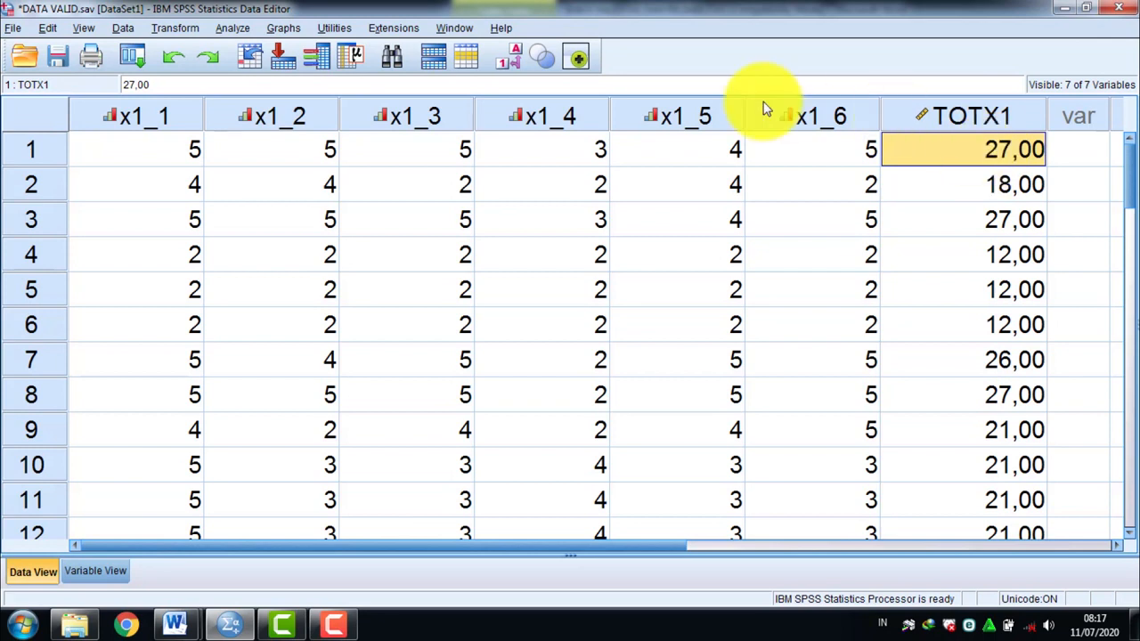
# Check the first respondent's scores from x1_1 through x1_6 against the TOTX1 total.
pyautogui.click(183, 155)
pyautogui.click(276, 148)
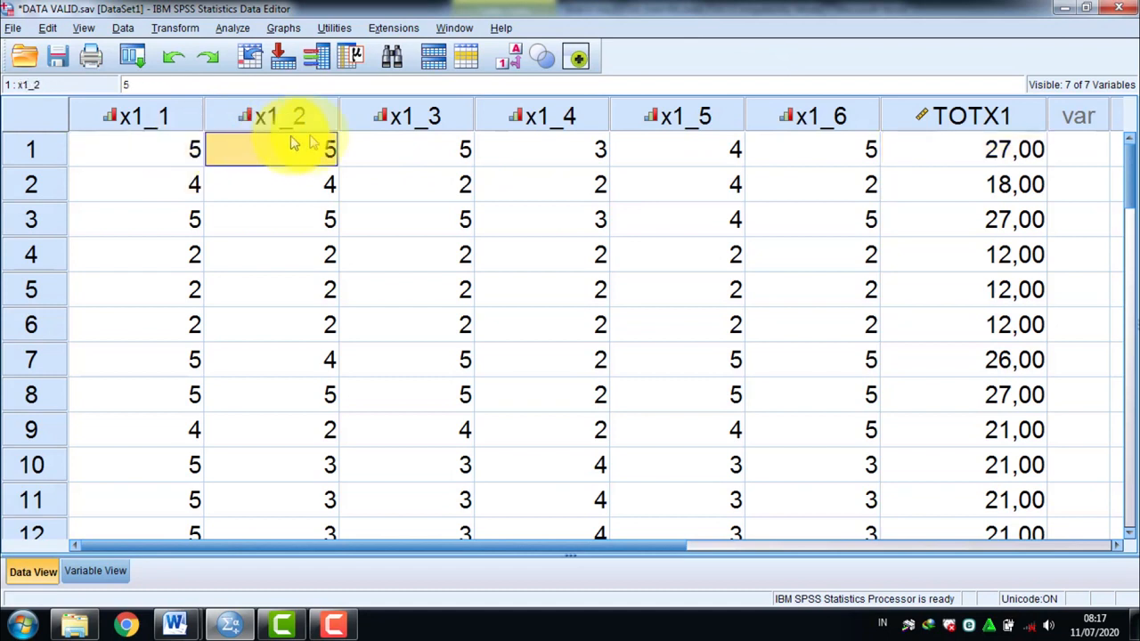
pyautogui.click(396, 154)
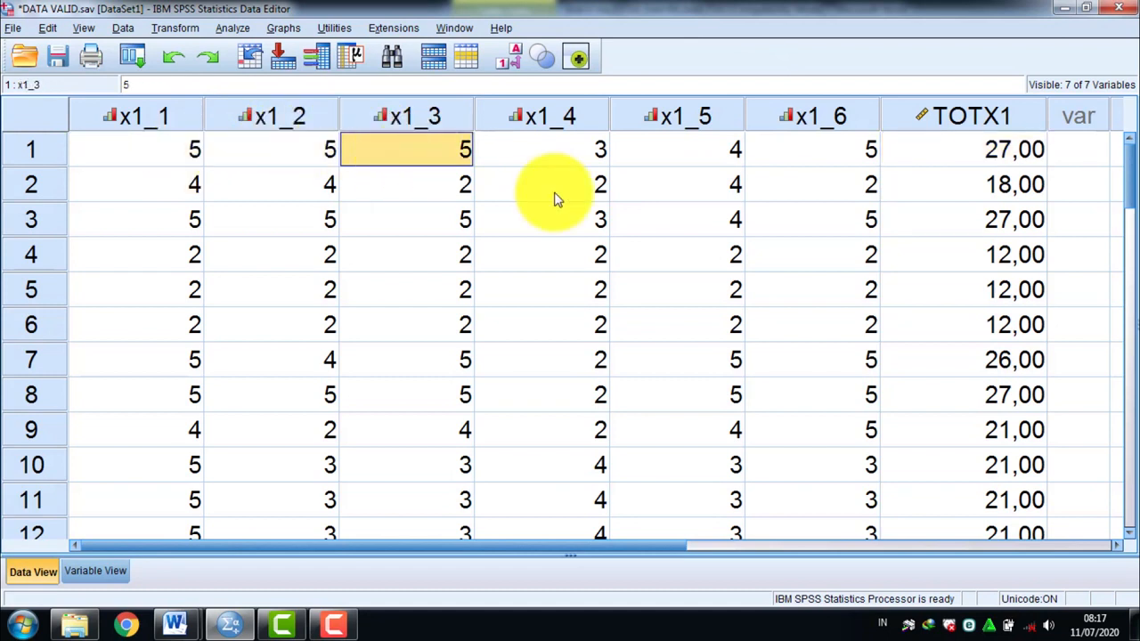
pyautogui.click(571, 158)
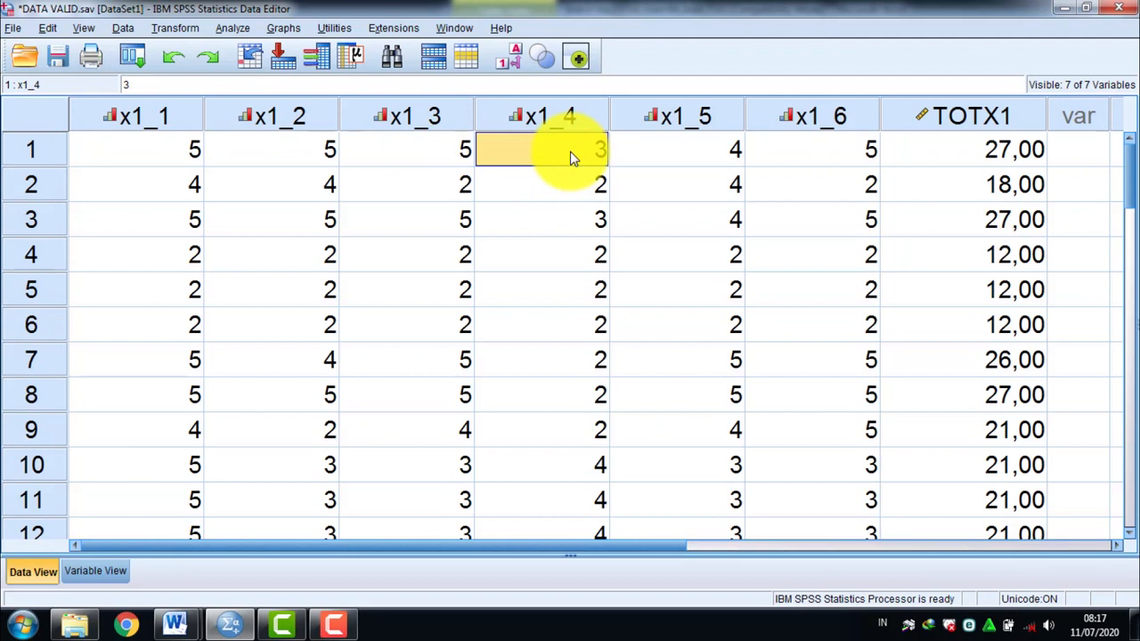
pyautogui.click(690, 162)
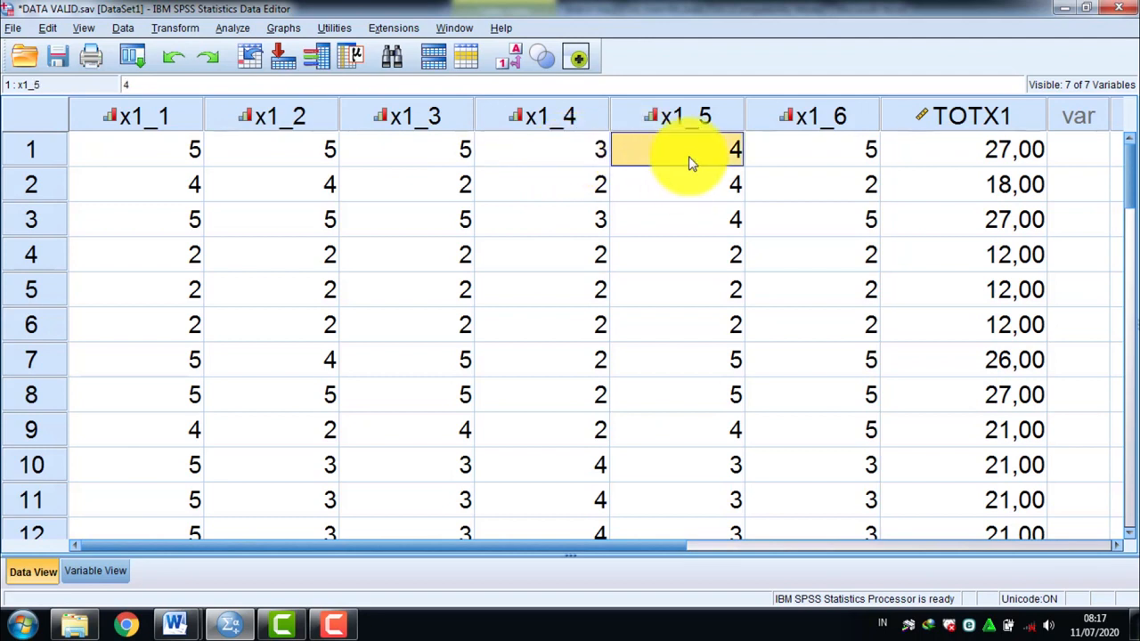
pyautogui.click(785, 150)
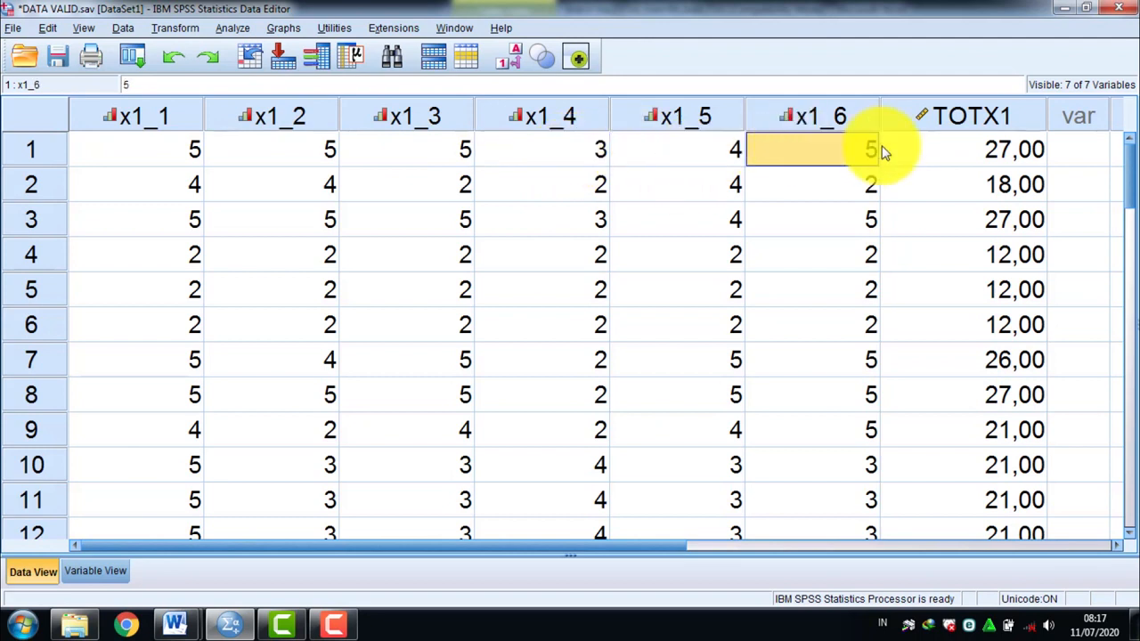
# Start a Bivariate Correlations analysis and add x1_1 through x1_6 and TOTX1 as its variables.
pyautogui.click(946, 151)
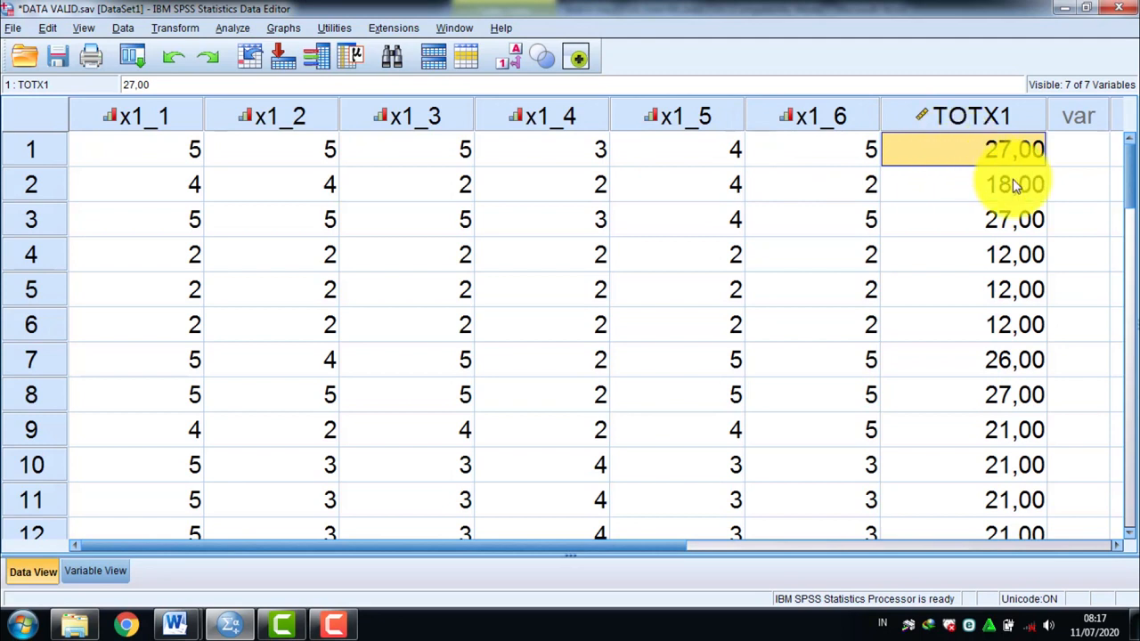
pyautogui.moveTo(1127, 162)
pyautogui.mouseDown()
pyautogui.moveTo(1135, 289)
pyautogui.moveTo(1124, 300)
pyautogui.moveTo(1124, 149)
pyautogui.mouseUp()
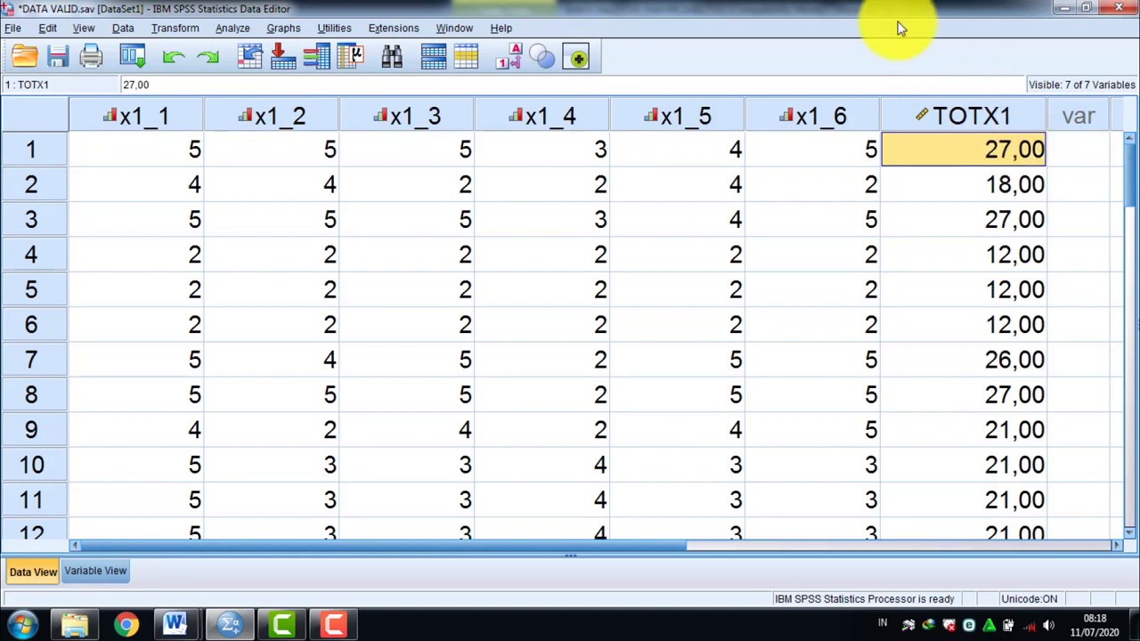
pyautogui.click(244, 31)
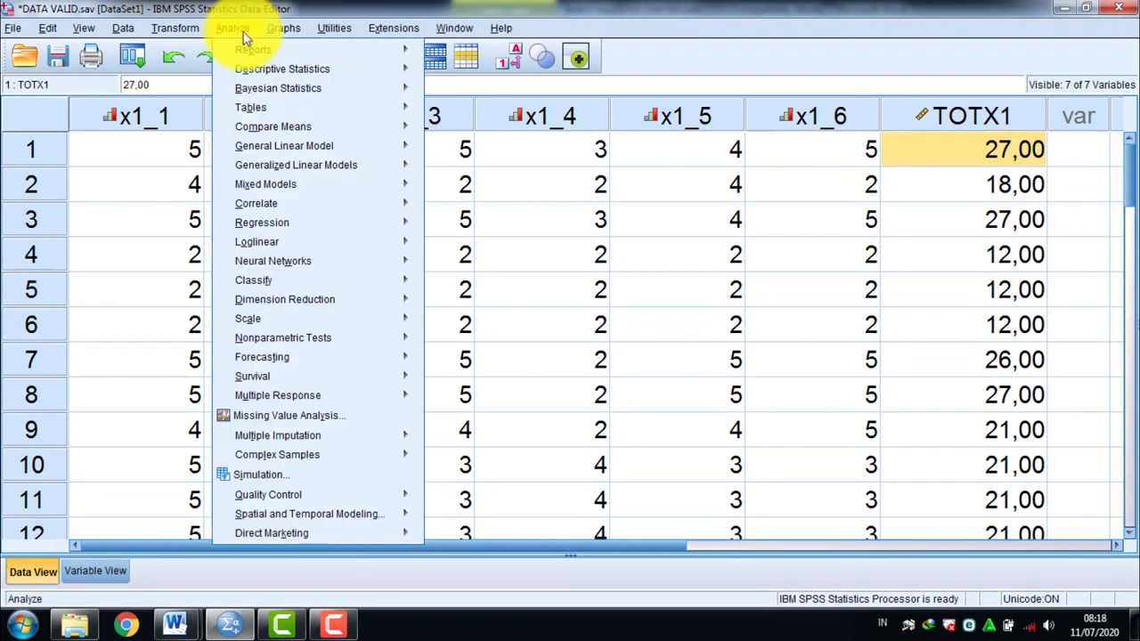
pyautogui.moveTo(257, 97)
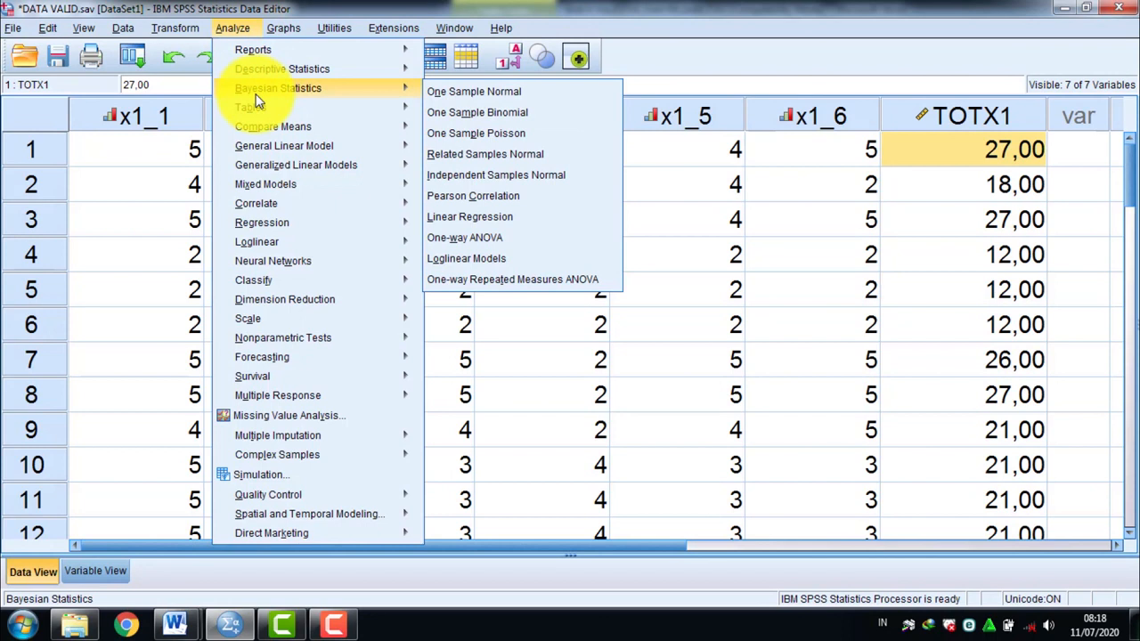
pyautogui.moveTo(289, 205)
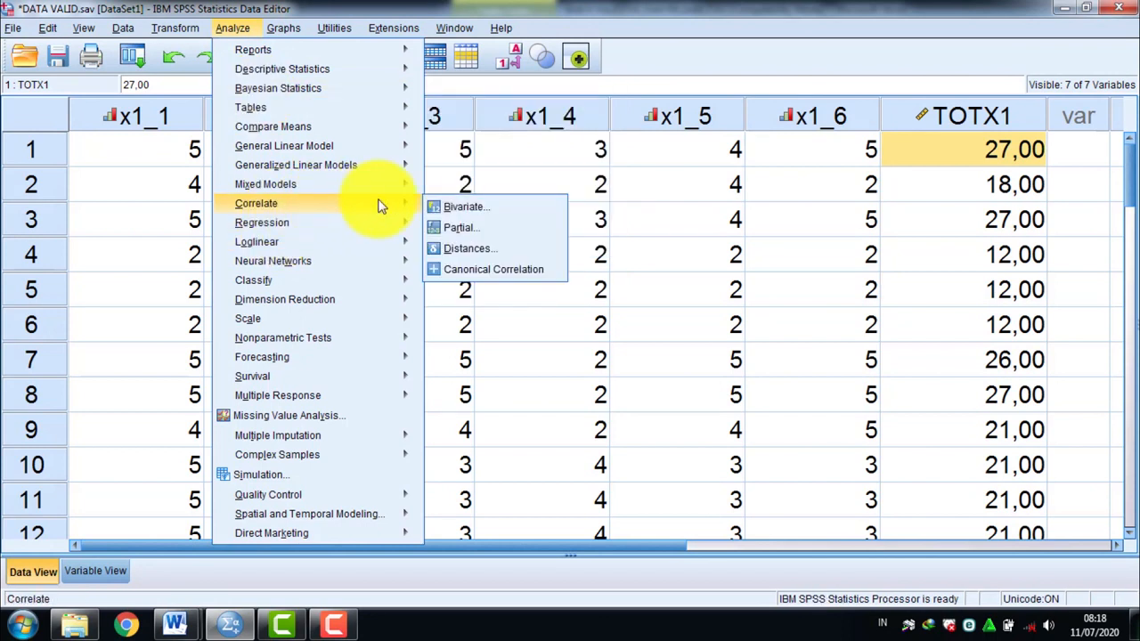
pyautogui.click(504, 208)
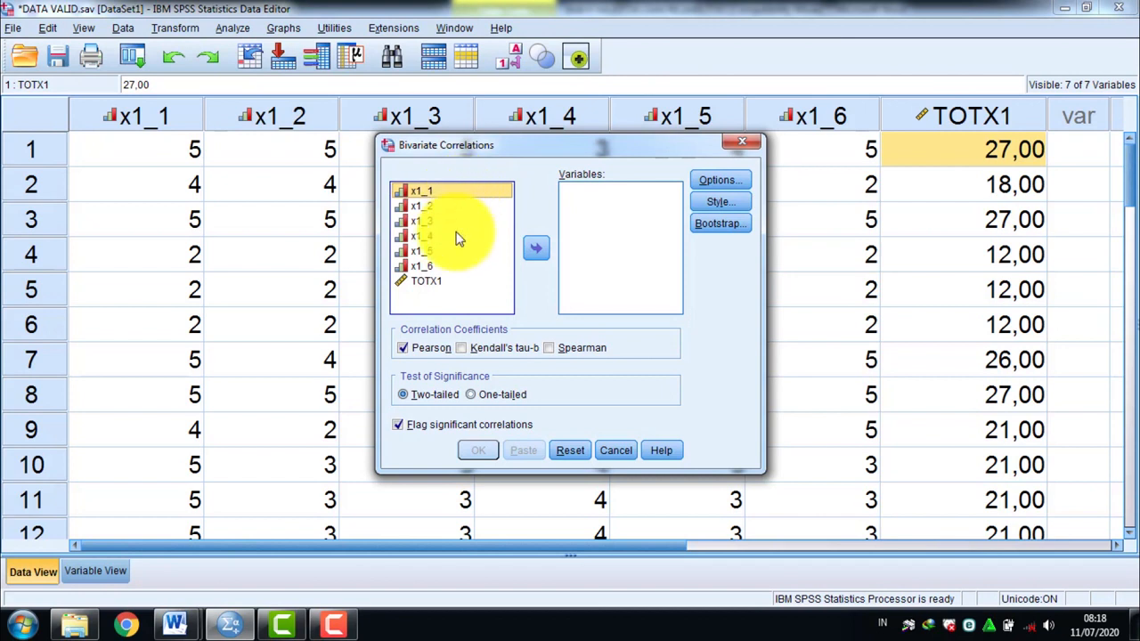
pyautogui.keyDown('shift'); pyautogui.click(436, 282); pyautogui.keyUp('shift')
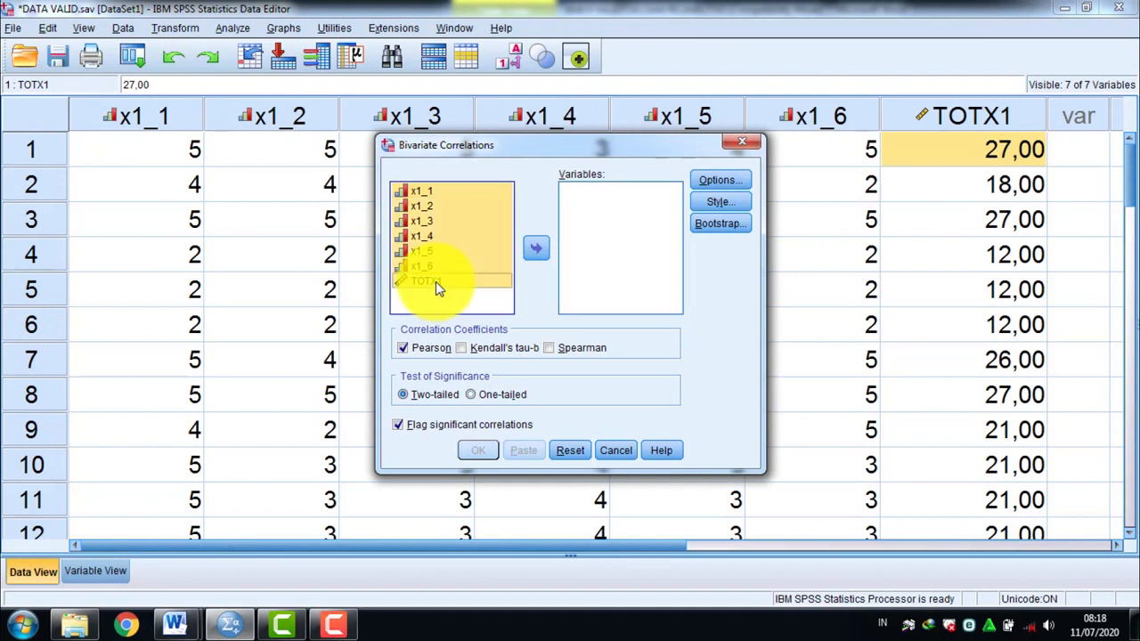
pyautogui.click(535, 248)
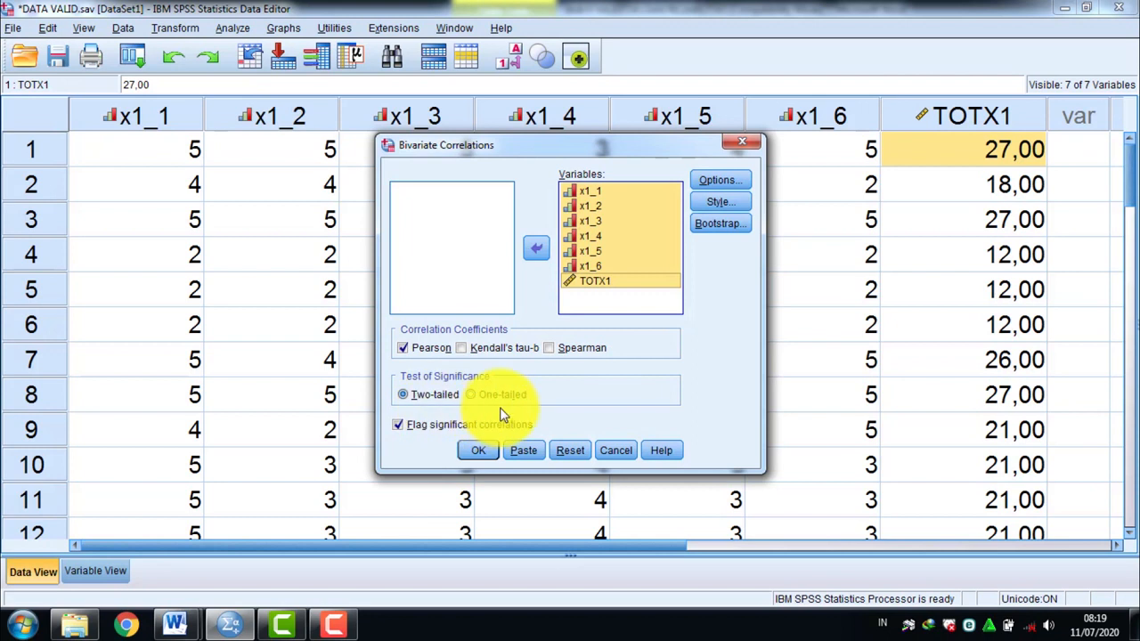
# Set the test of significance to one-tailed and run the Pearson correlation with significant correlations flagged.
pyautogui.click(472, 397)
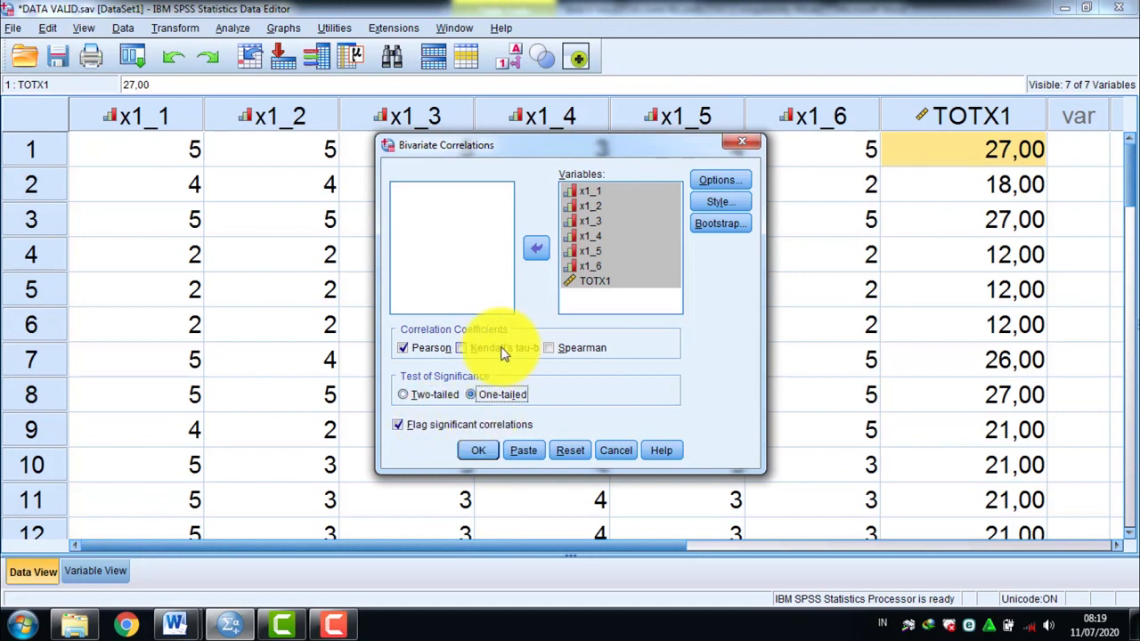
pyautogui.click(504, 395)
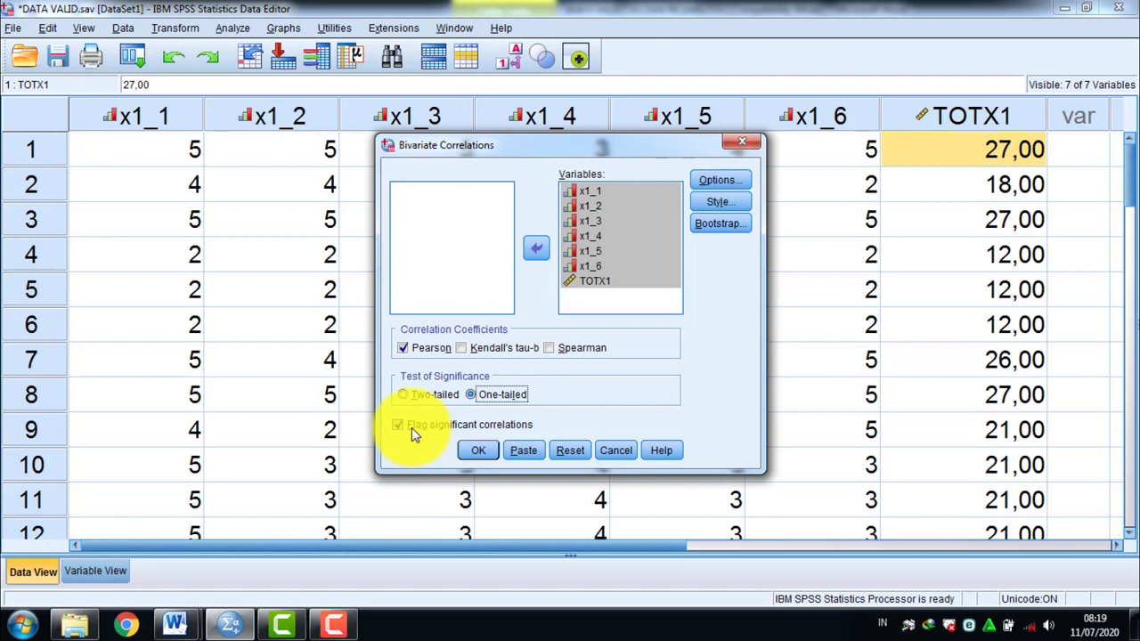
pyautogui.click(476, 452)
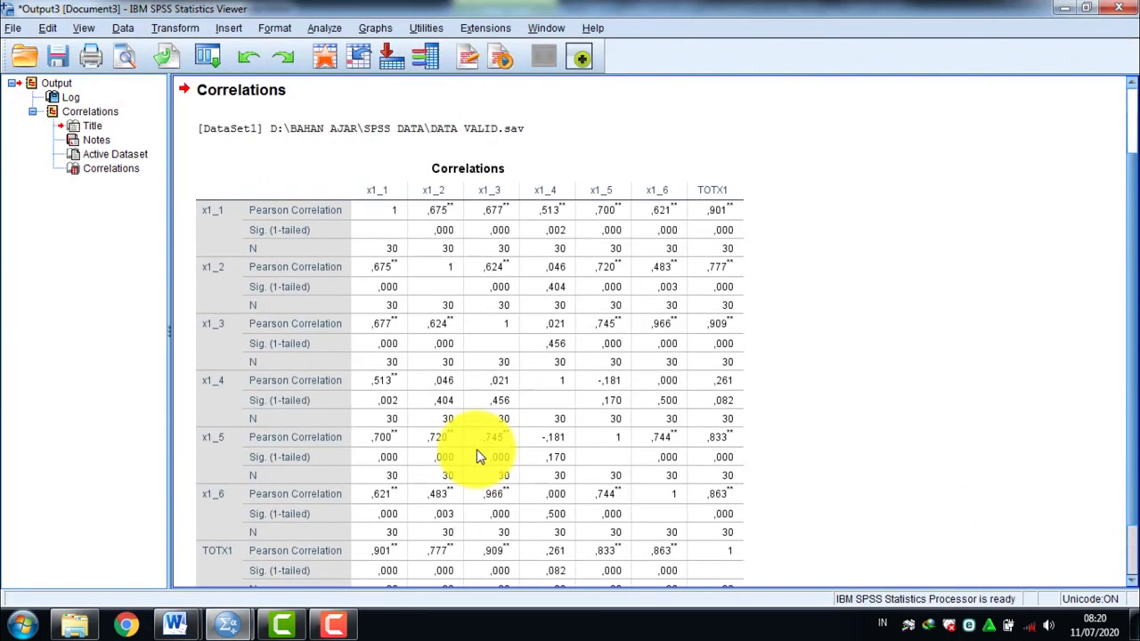
# Copy the Correlations table from the output.
pyautogui.click(472, 322)
pyautogui.rightClick(472, 322)
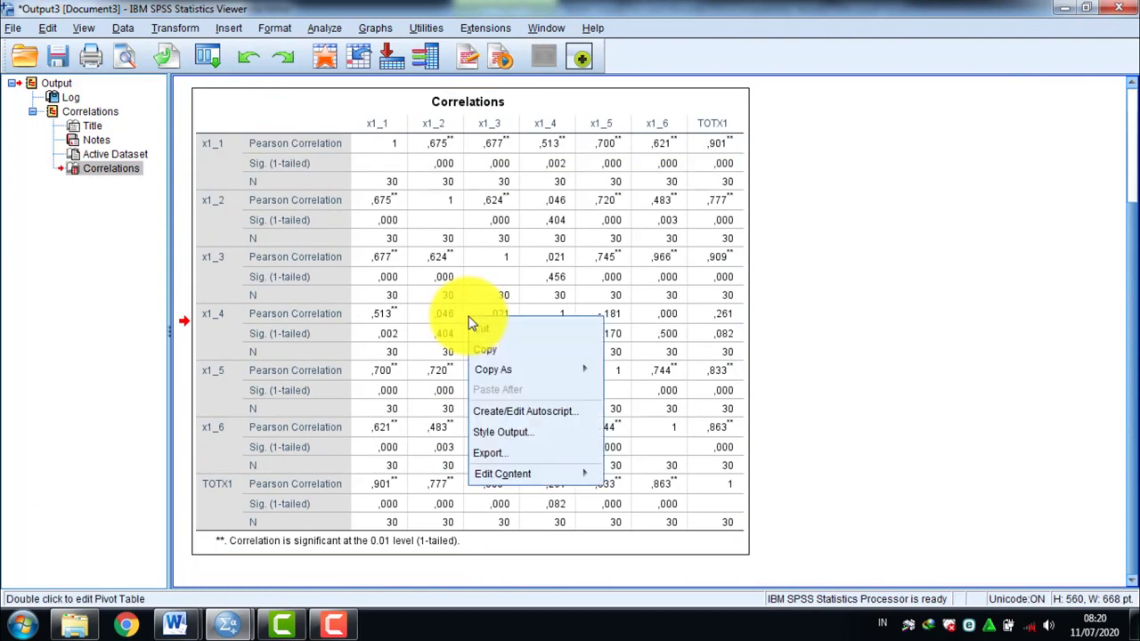
pyautogui.click(484, 343)
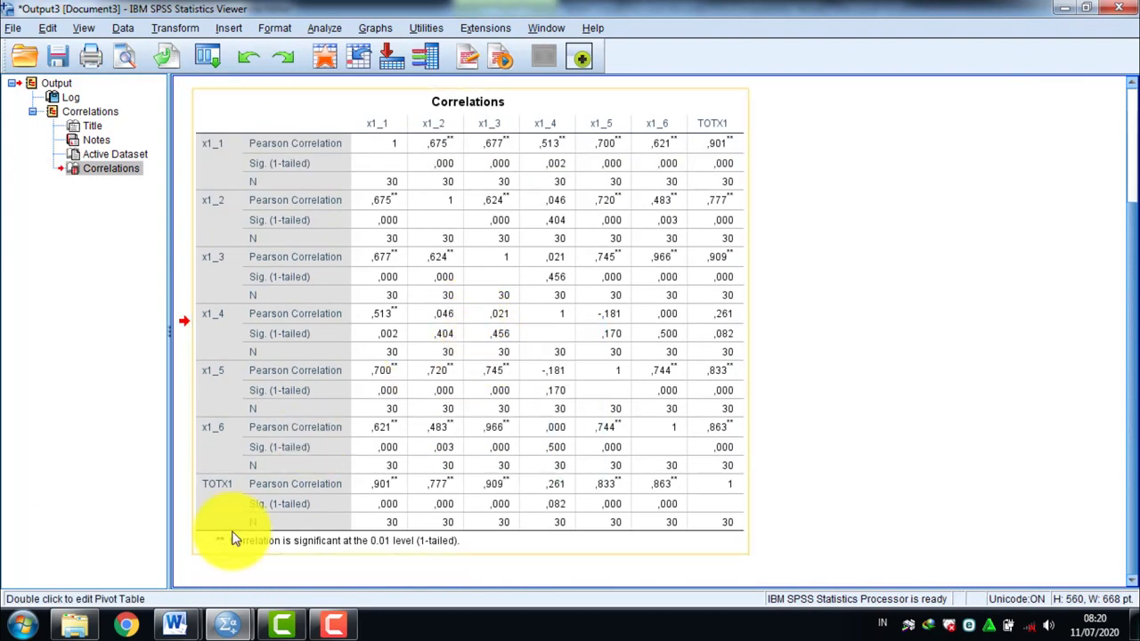
# Switch to Microsoft Word, create a blank document and paste the copied Correlations table into it.
pyautogui.click(175, 621)
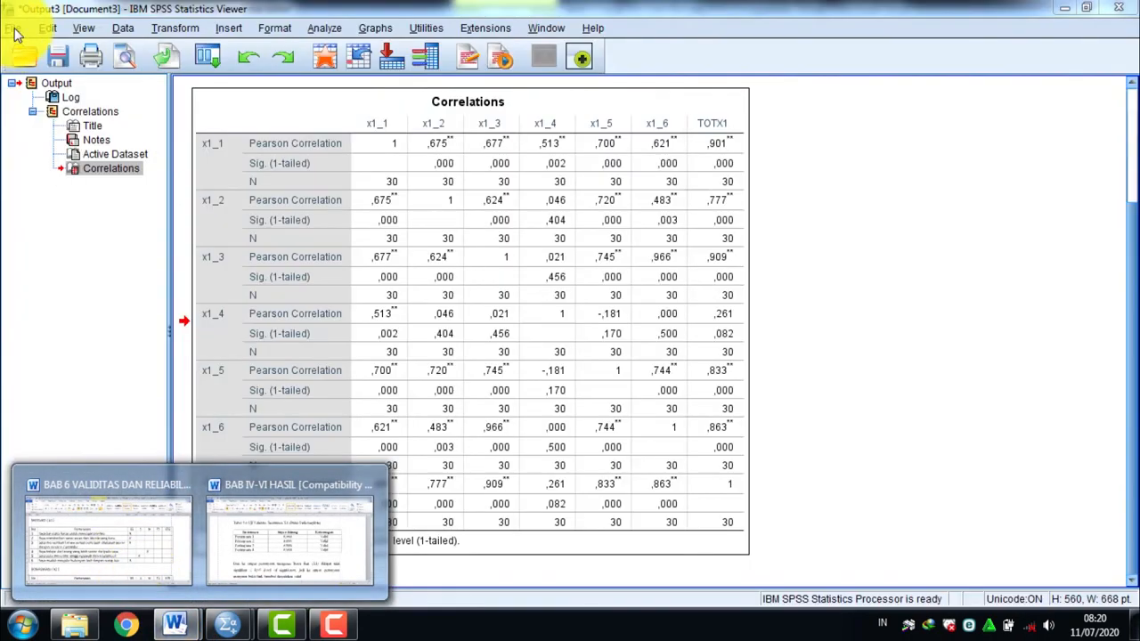
pyautogui.click(93, 485)
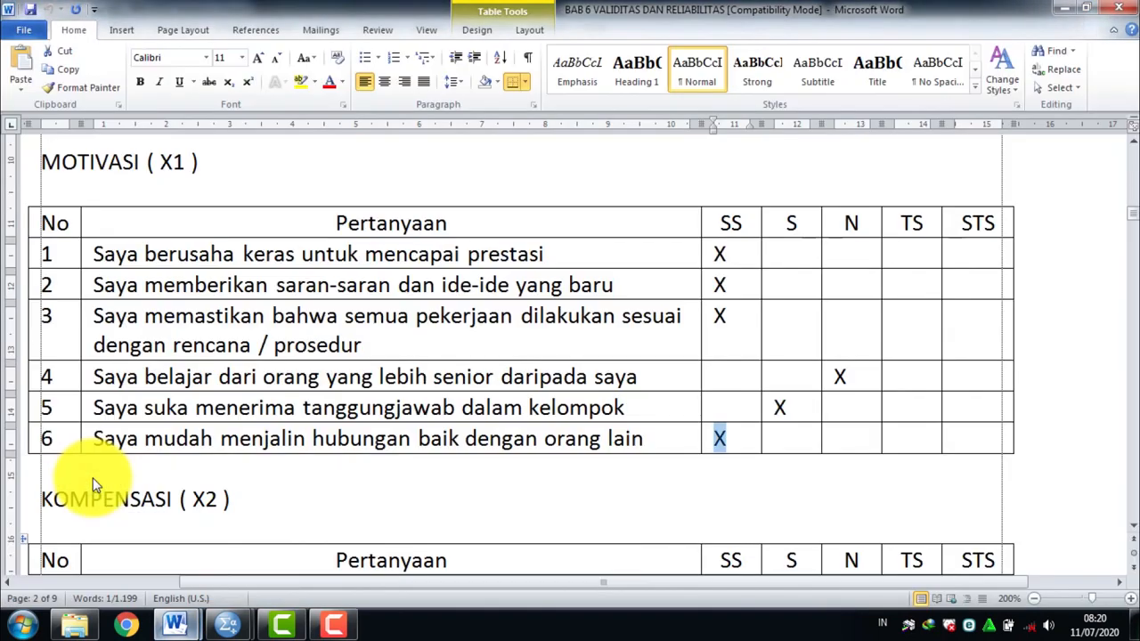
pyautogui.click(25, 34)
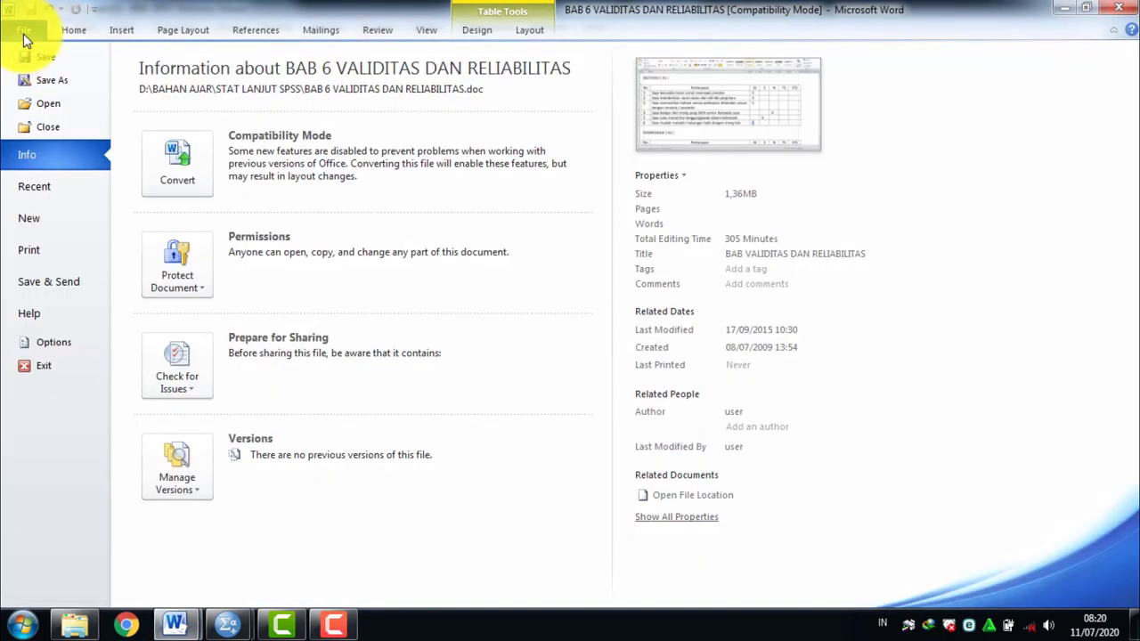
pyautogui.click(100, 221)
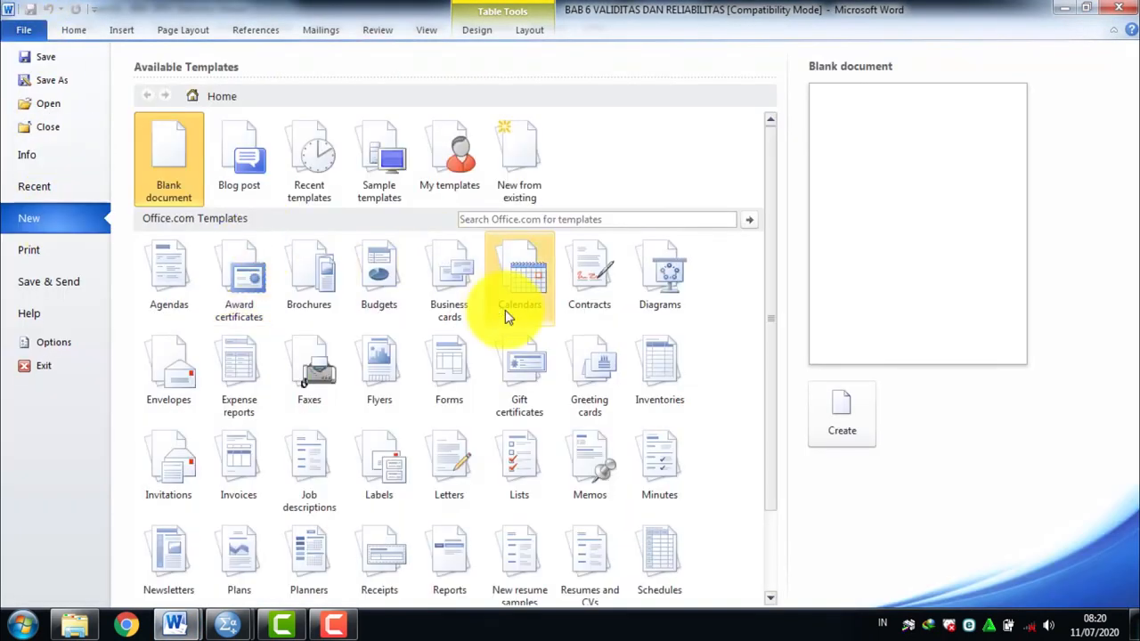
pyautogui.click(843, 432)
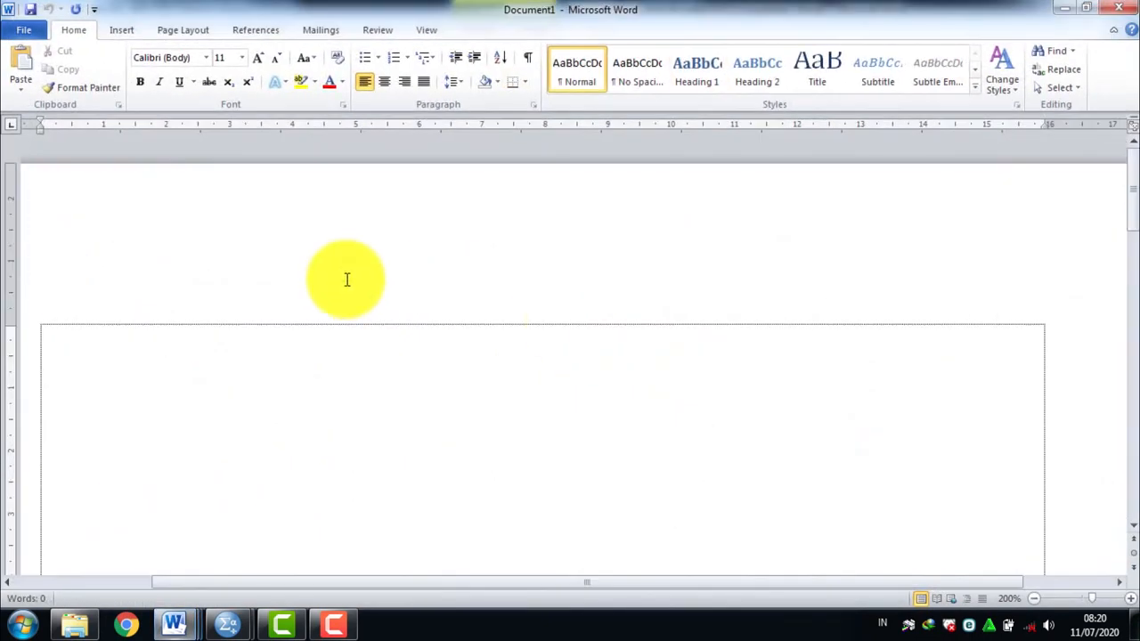
pyautogui.hotkey('ctrl', 'v')
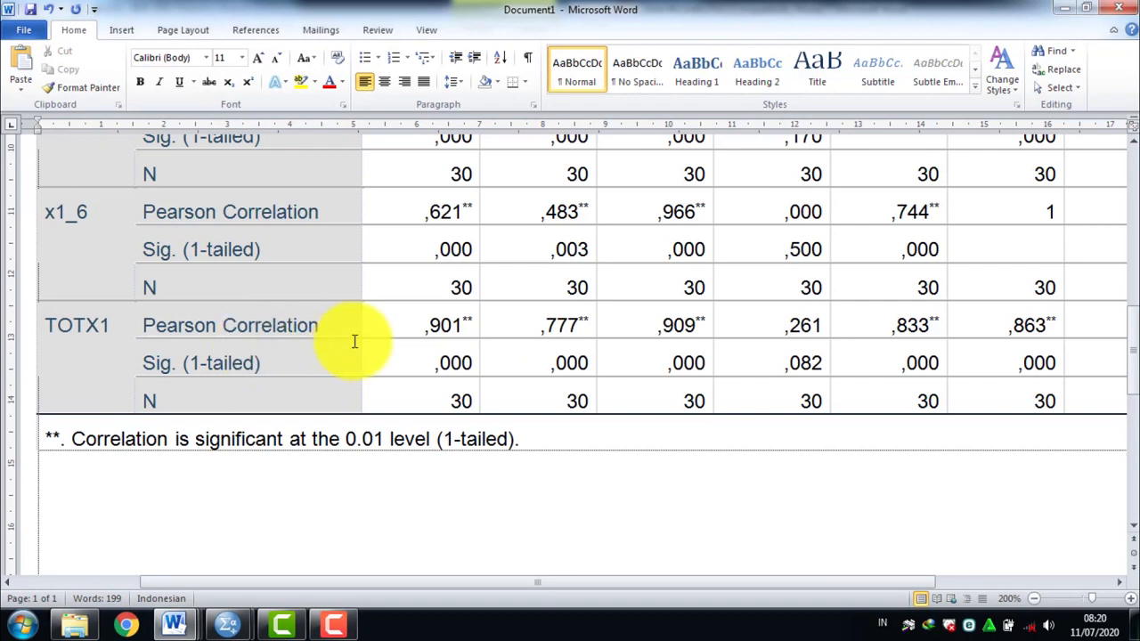
# Apply single line spacing to the entire document containing the pasted Correlations table.
pyautogui.click(1035, 599)
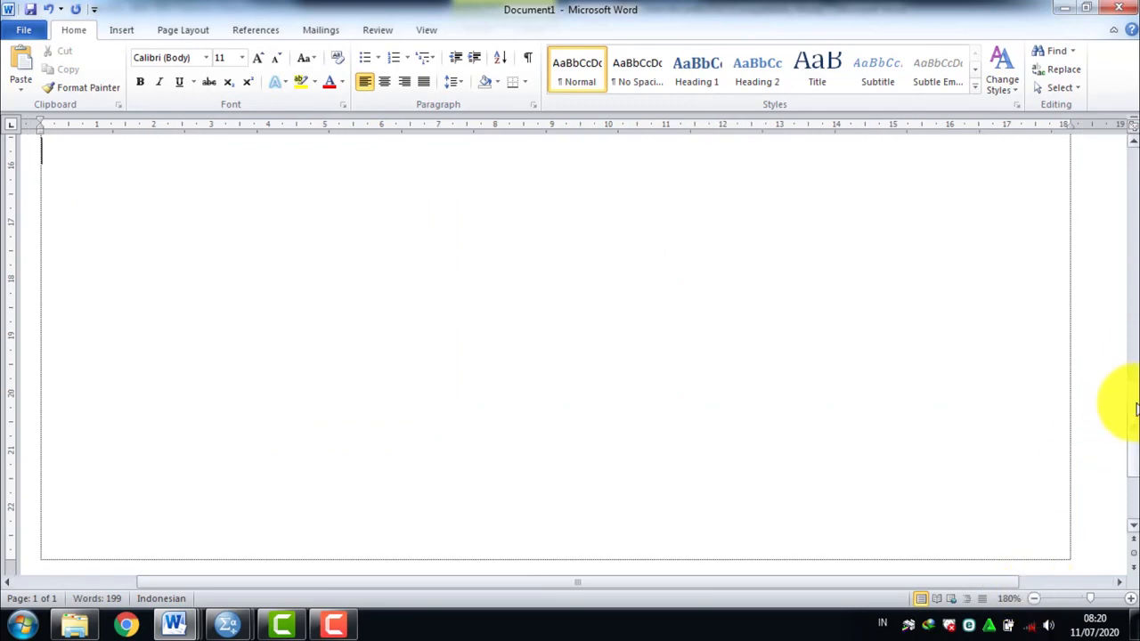
pyautogui.moveTo(1133, 338); pyautogui.dragTo(1135, 205)
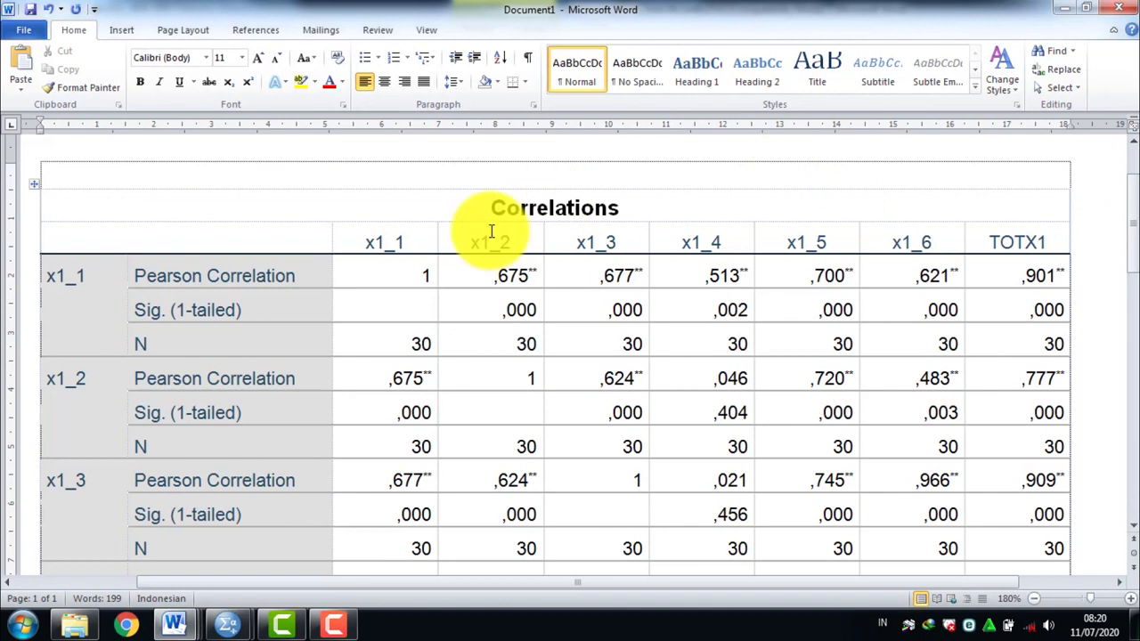
pyautogui.click(102, 185)
pyautogui.hotkey('ctrl', 'a')
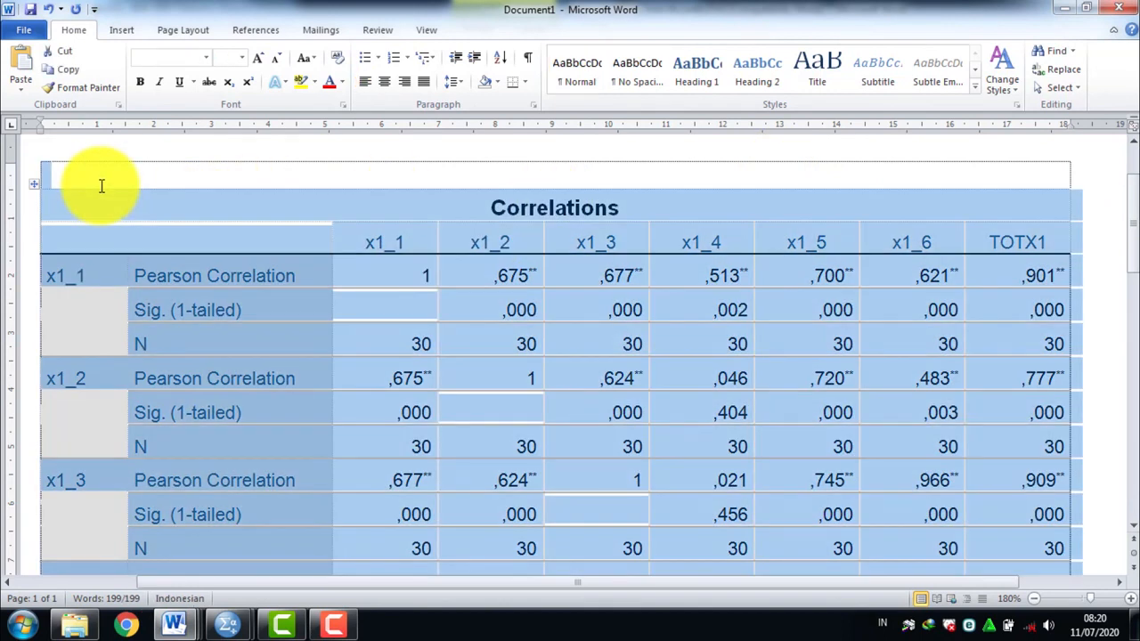
pyautogui.hotkey('ctrl', '1')
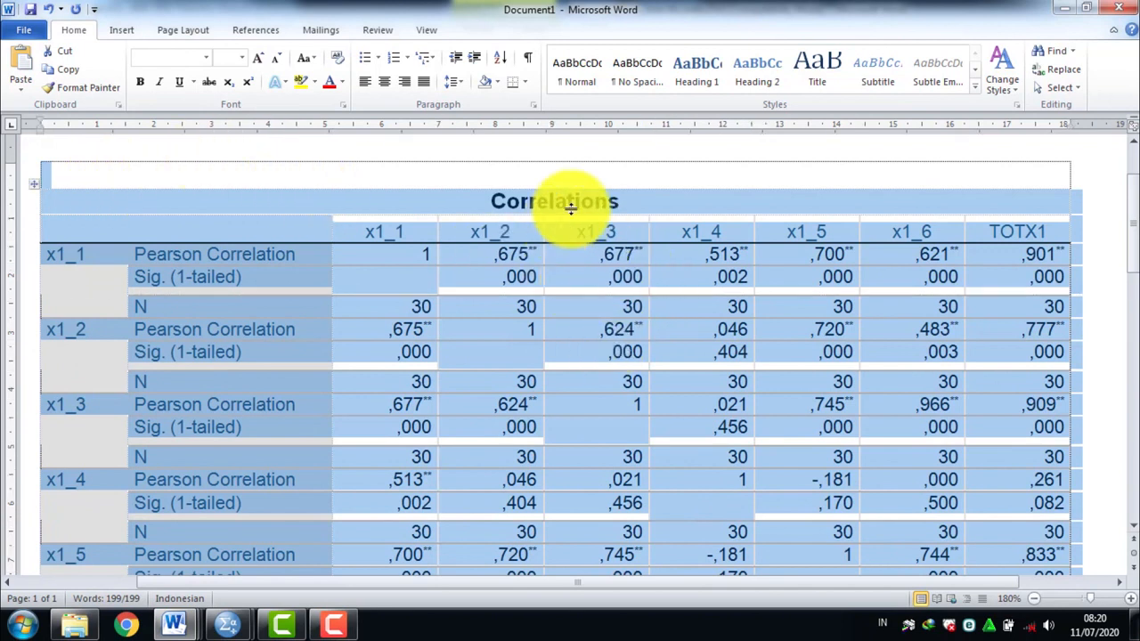
pyautogui.click(644, 181)
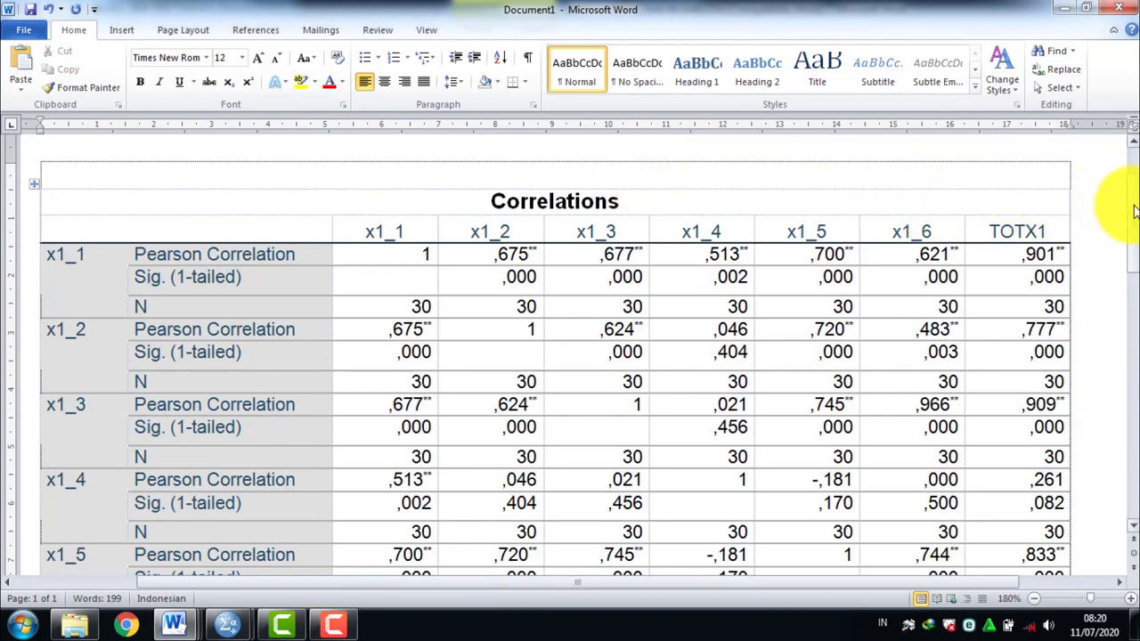
pyautogui.moveTo(1133, 212)
pyautogui.mouseDown()
pyautogui.moveTo(1134, 272)
pyautogui.moveTo(1133, 227)
pyautogui.mouseUp()
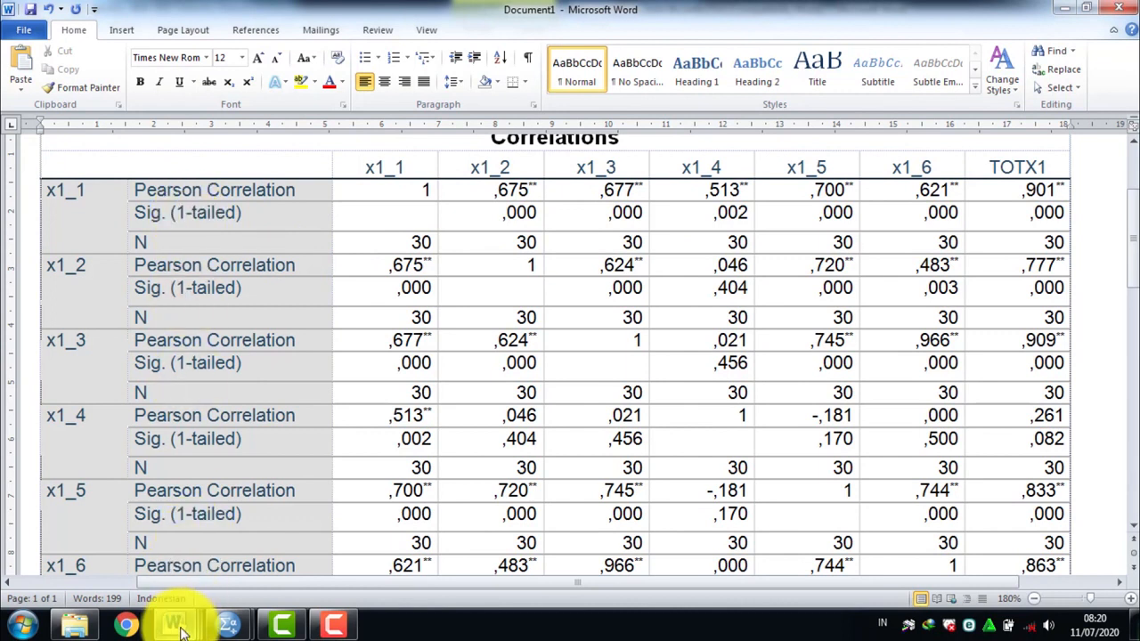
# Review the validity test criteria in the introduction of the BAB 6 VALIDITAS DAN RELIABILITAS document.
pyautogui.moveTo(181, 631)
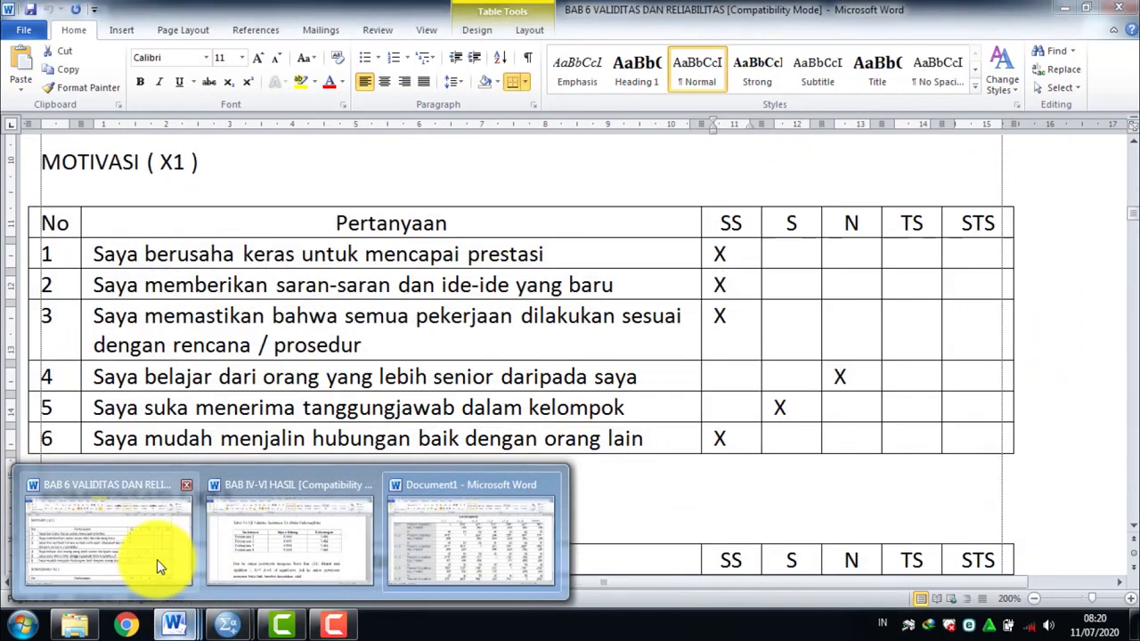
pyautogui.click(157, 560)
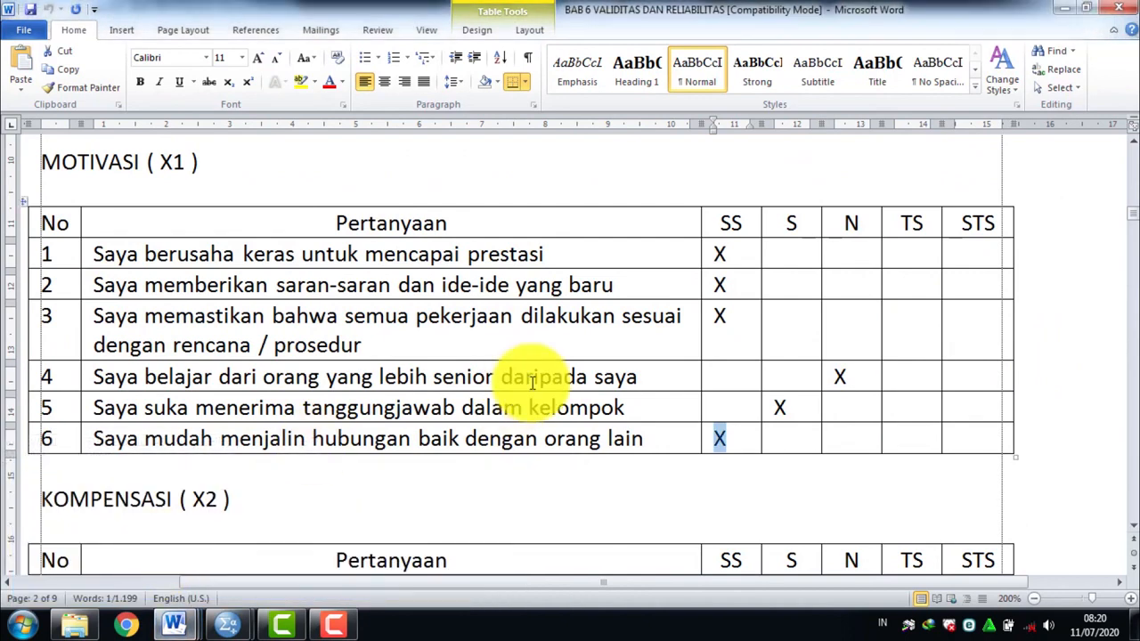
pyautogui.moveTo(1131, 212); pyautogui.dragTo(1115, 157)
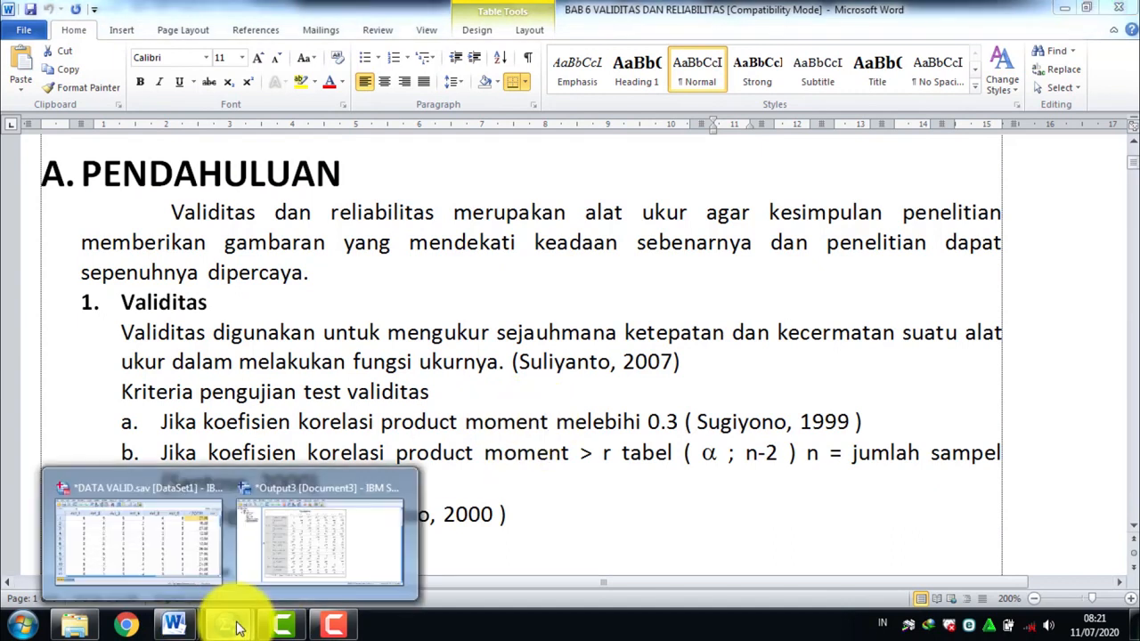
# In Document1, highlight in yellow the TOTX1 heading, x1_1's correlation and significance values under it, and x1_1's Pearson Correlation and Sig. (1-tailed) labels.
pyautogui.moveTo(172, 621)
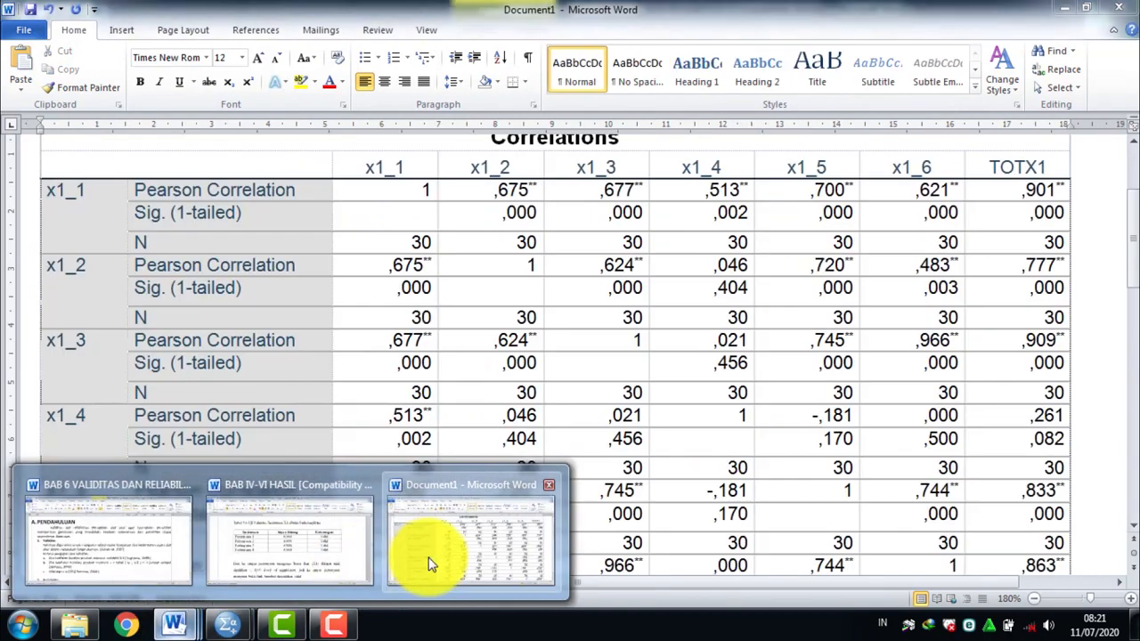
pyautogui.click(428, 564)
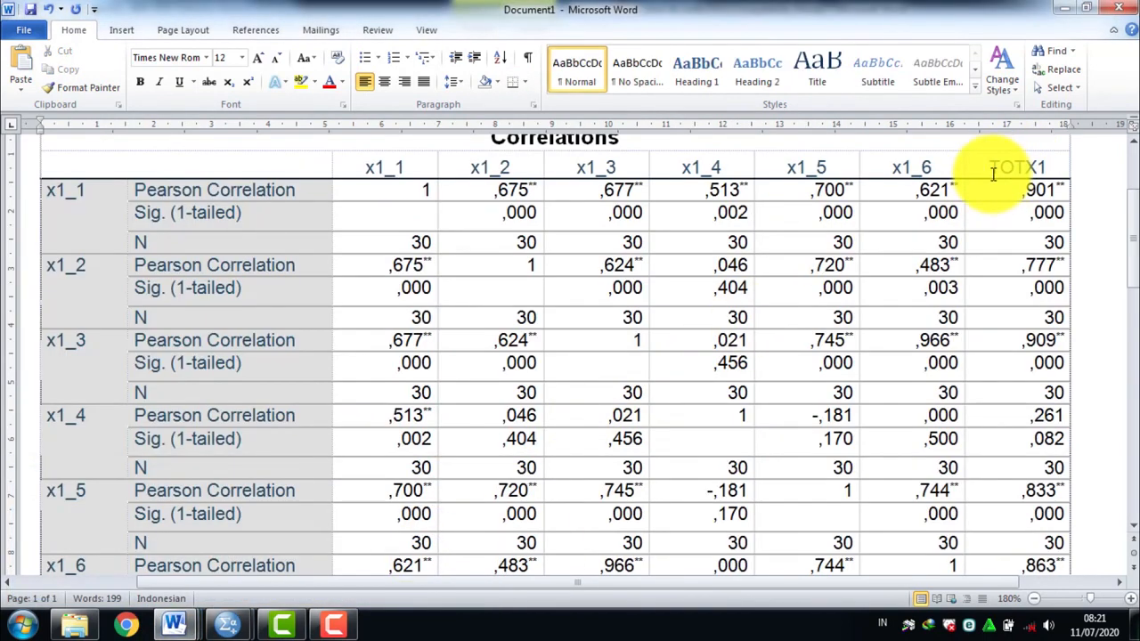
pyautogui.moveTo(991, 169); pyautogui.dragTo(1047, 210)
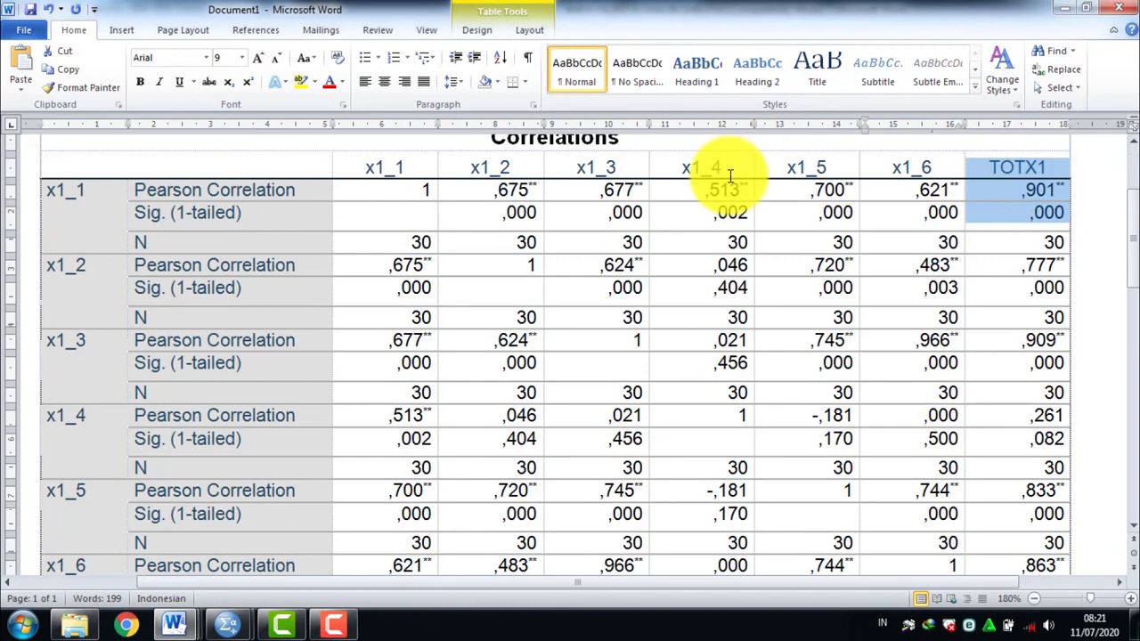
pyautogui.click(305, 82)
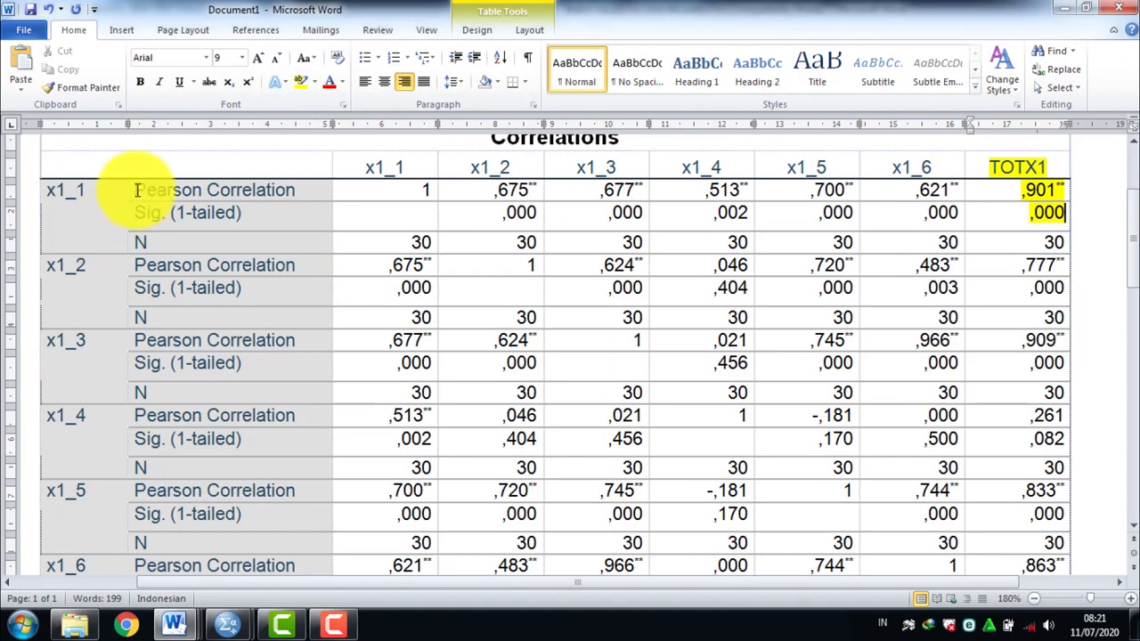
pyautogui.moveTo(138, 188); pyautogui.dragTo(224, 209)
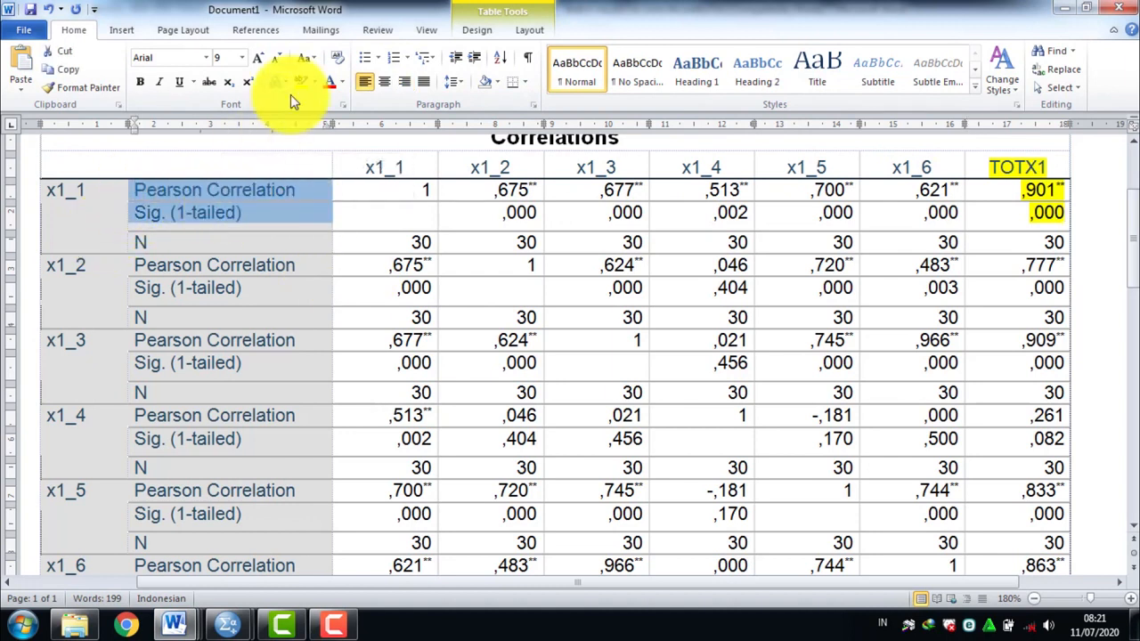
pyautogui.click(303, 82)
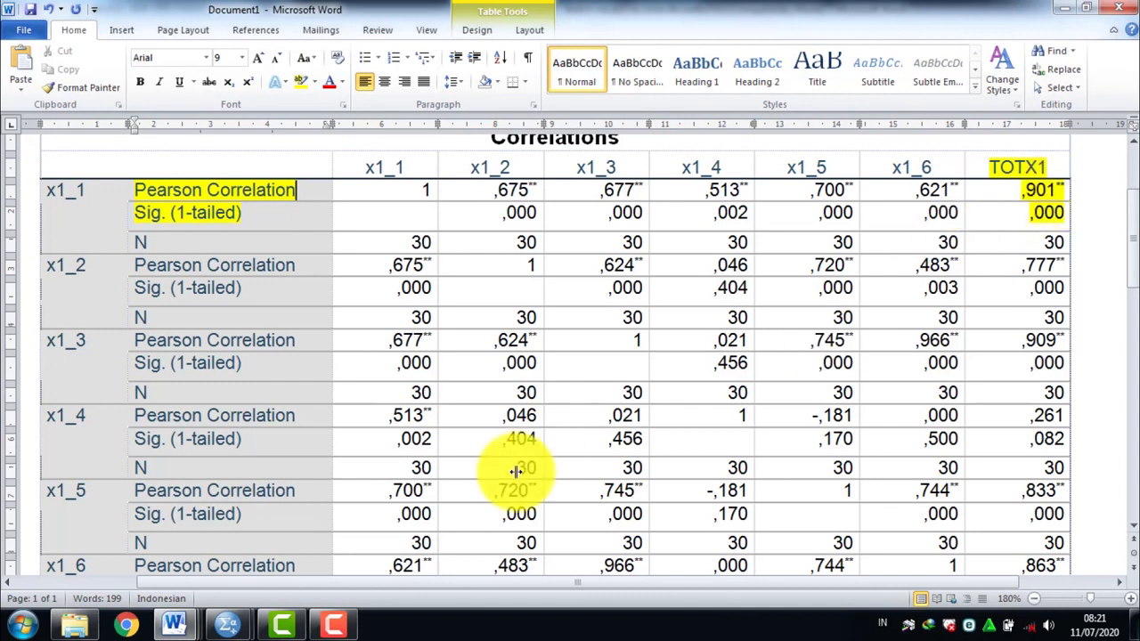
pyautogui.moveTo(174, 623)
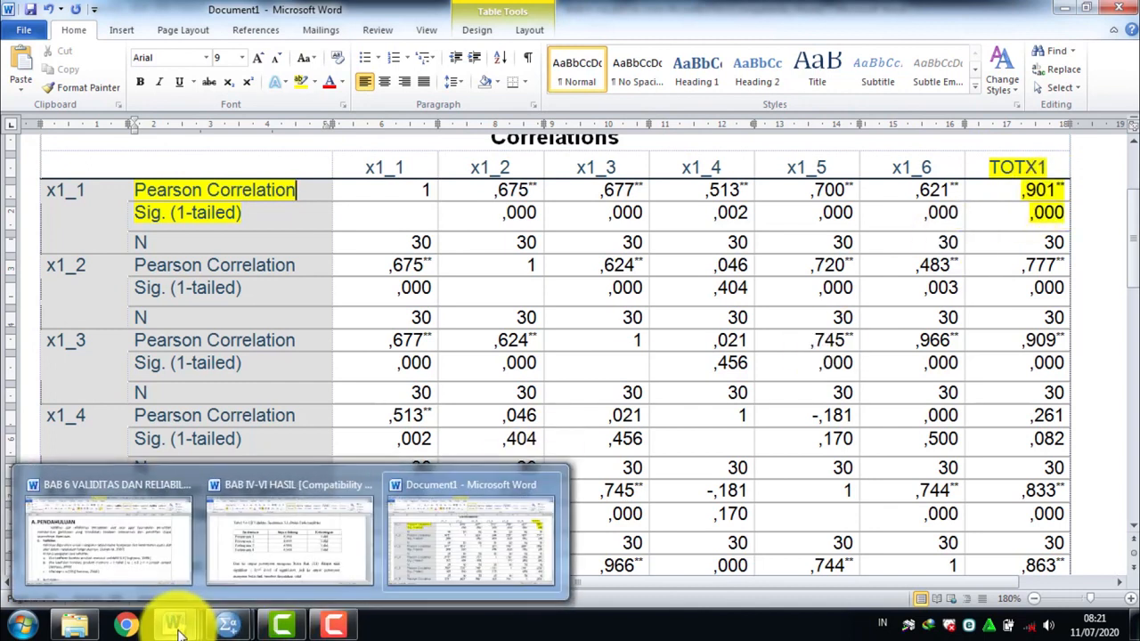
# Check the validity test criteria in the BAB 6 VALIDITAS DAN RELIABILITAS document, and return to Document1.
pyautogui.click(171, 568)
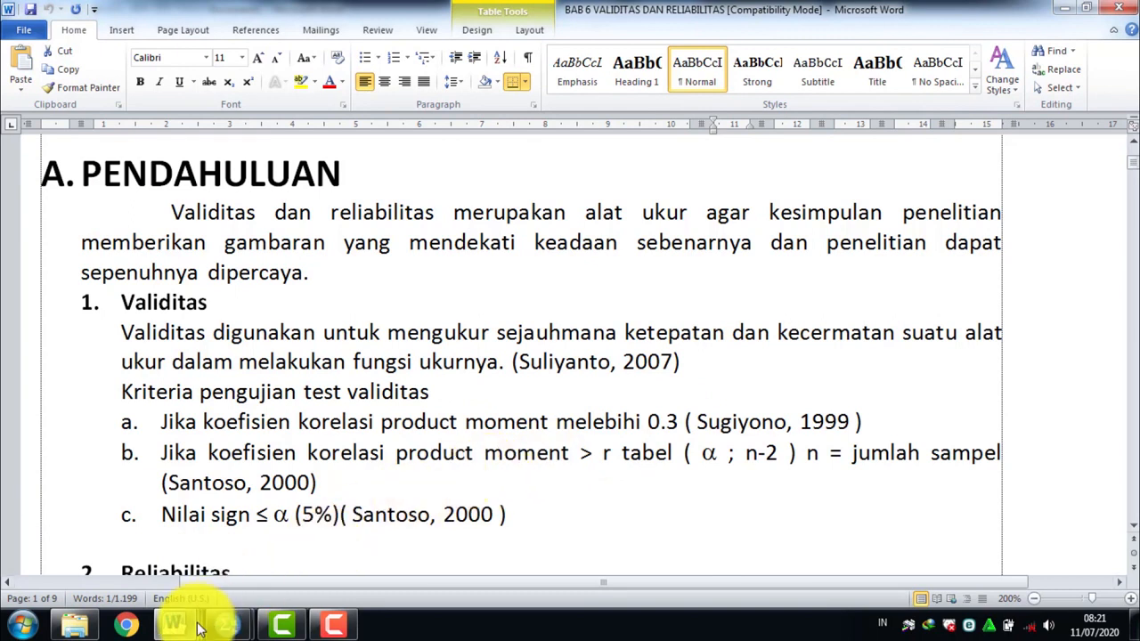
pyautogui.moveTo(187, 626)
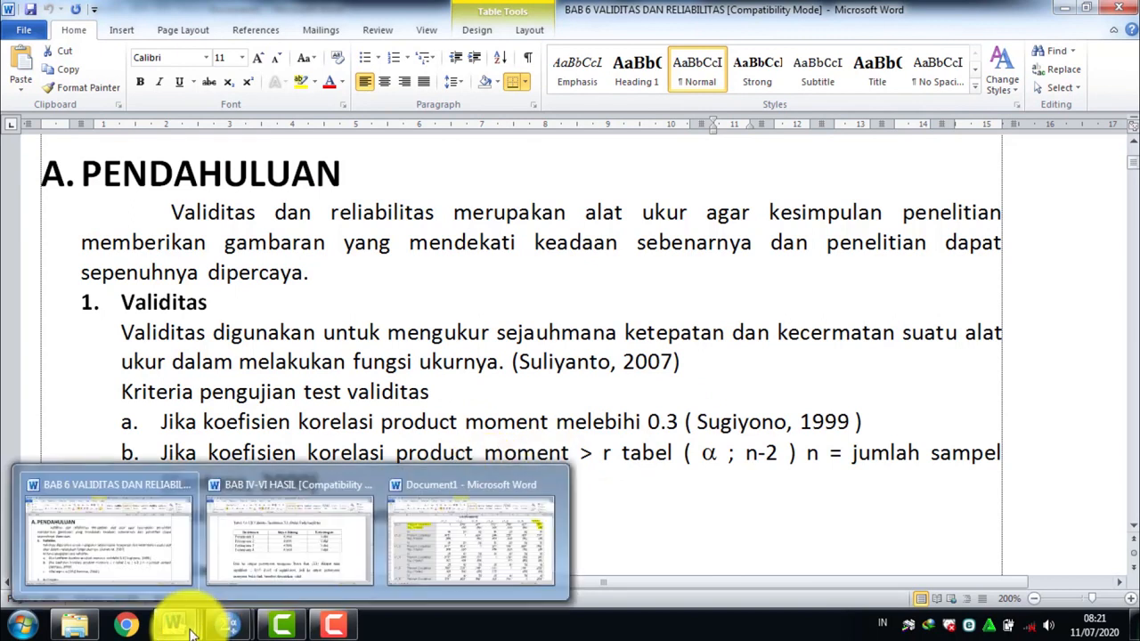
pyautogui.click(452, 545)
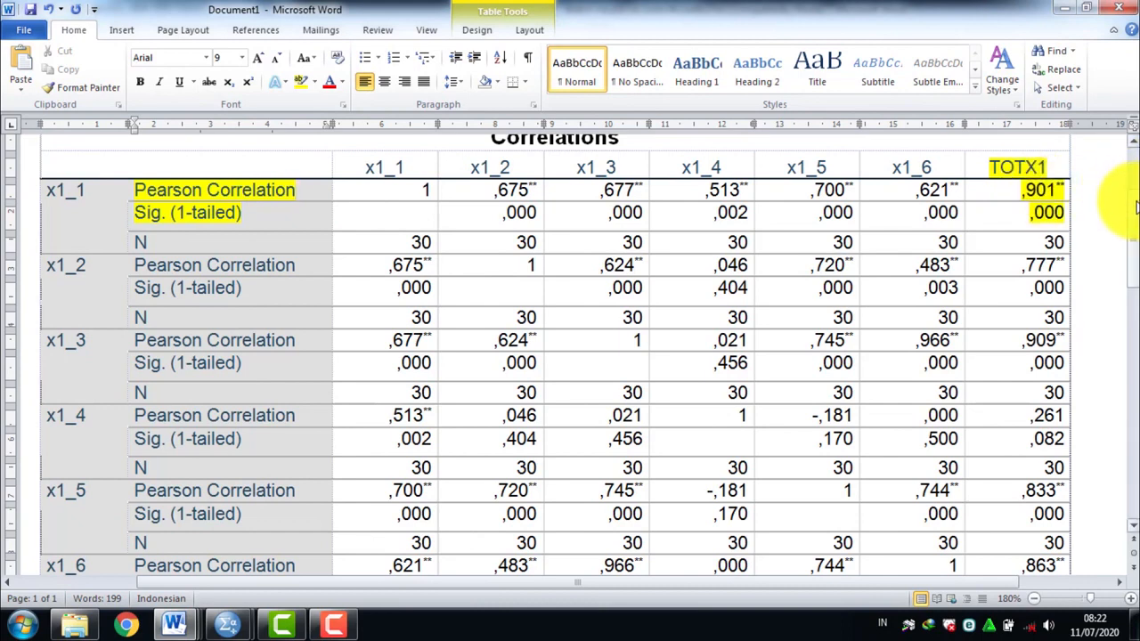
# Add the heading "ANALISA OUTPUT :" below the Correlations table.
pyautogui.moveTo(1136, 206); pyautogui.dragTo(1119, 254)
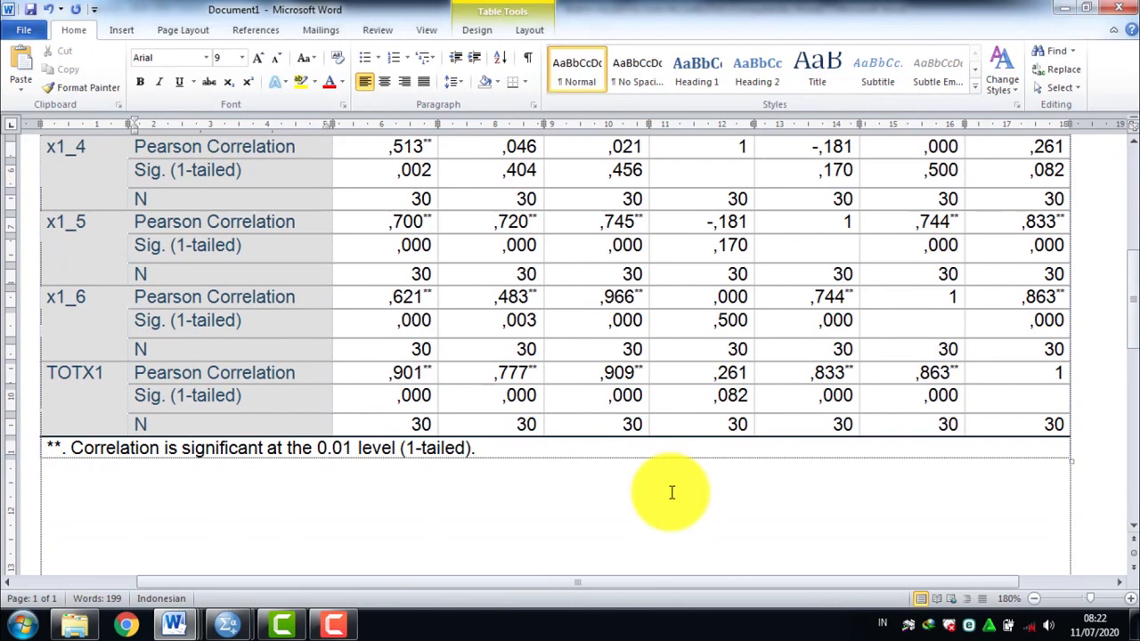
pyautogui.click(93, 492)
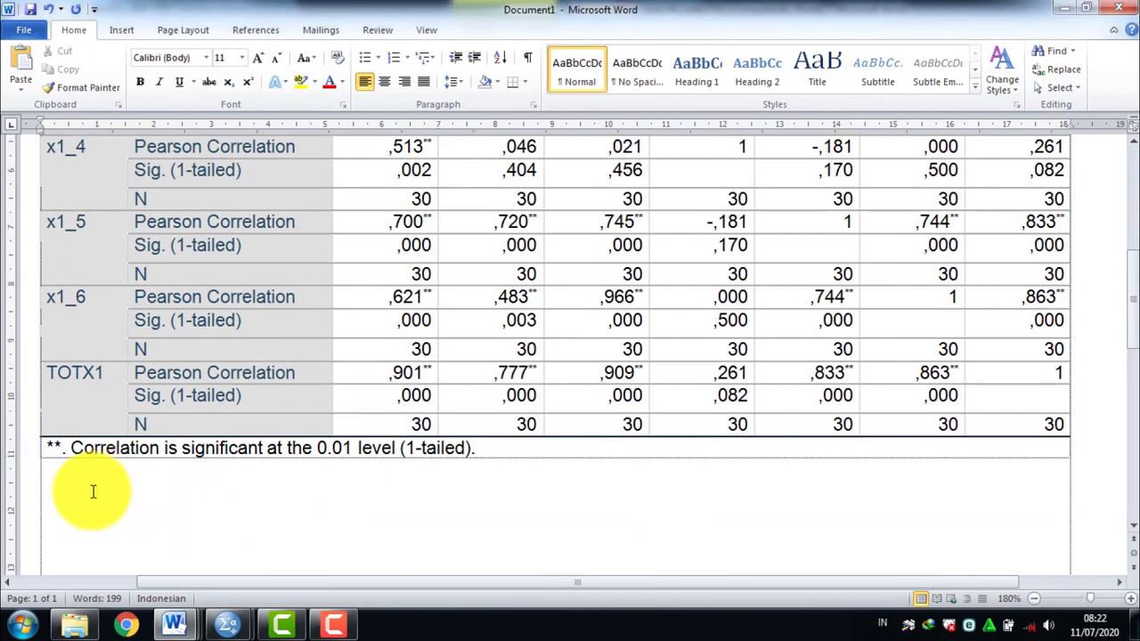
pyautogui.write('anALISA OUTPUT :')
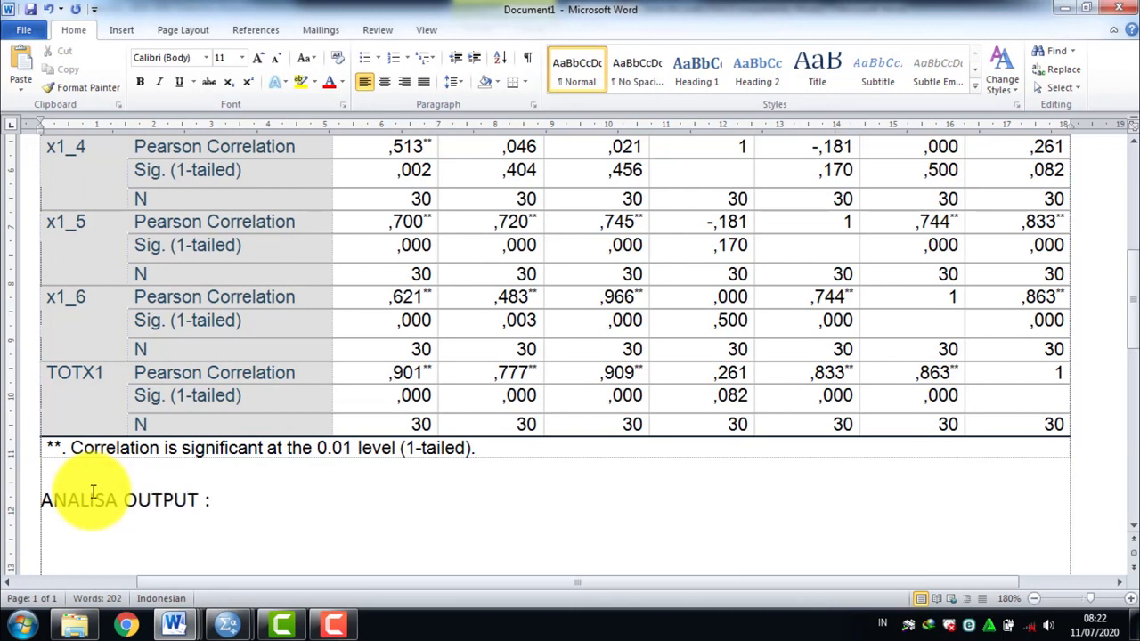
pyautogui.press('BackSpace')
# Under the heading, write "UNTUK PERTANYAAN X11 DIDAPAT NILAI PEARSON CORRELATION 0,901 > 0,3 MAKA PERTANYAAN X11 DINYATAKAN VALID".
pyautogui.write('UNTUK P')
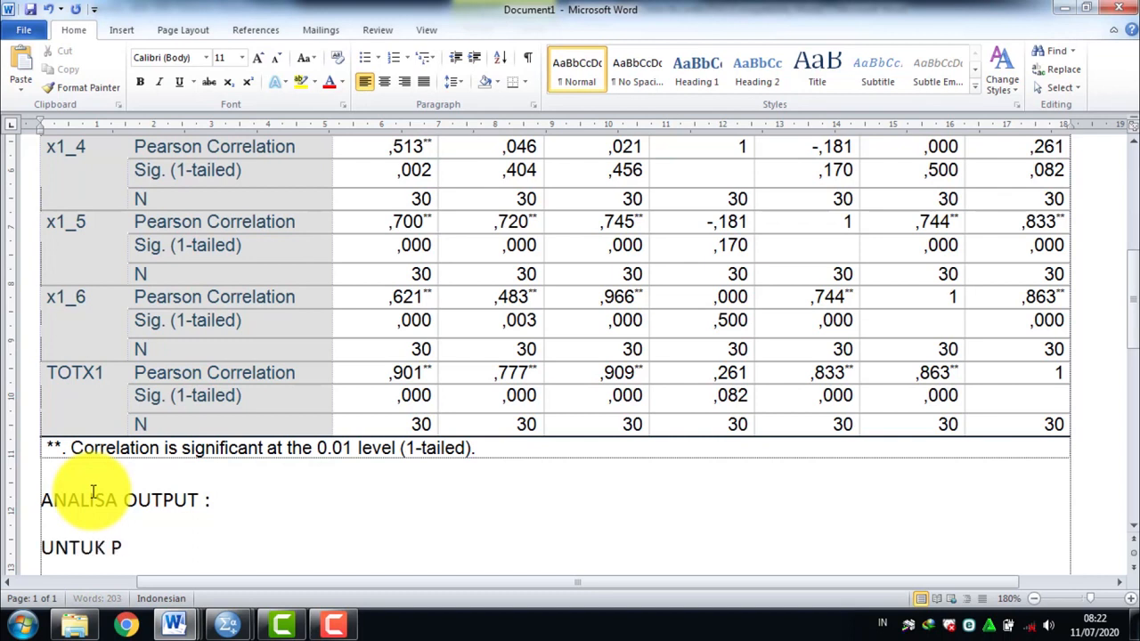
pyautogui.write('ERTANYA')
pyautogui.press('BackSpace')
pyautogui.write('YAAN X11')
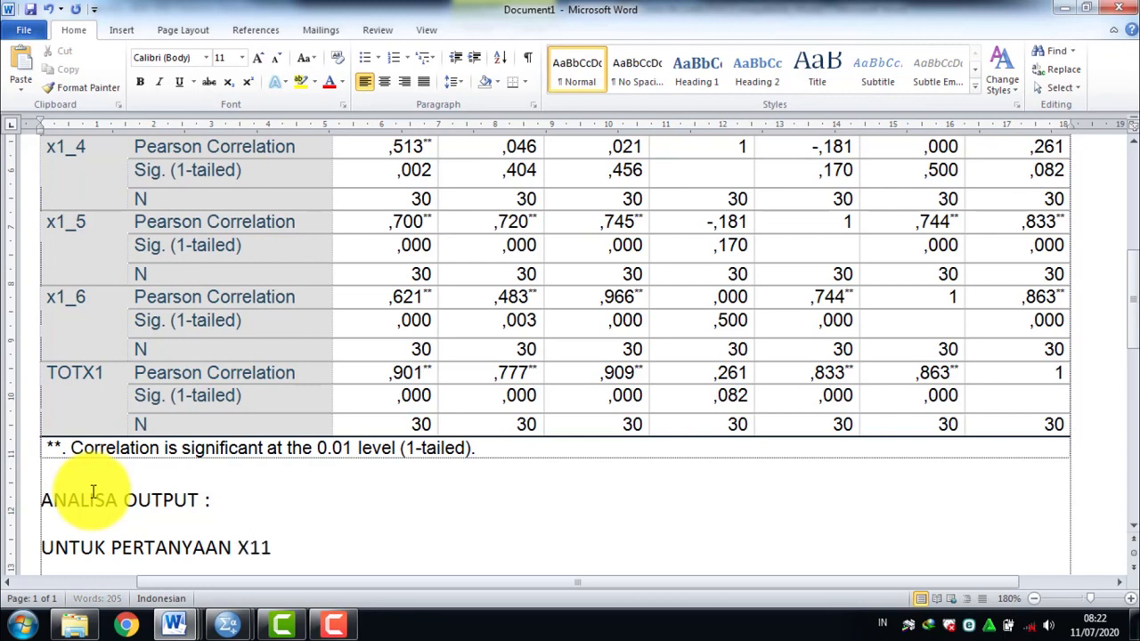
pyautogui.write('DIDAPAT NILAI PEARSON COR')
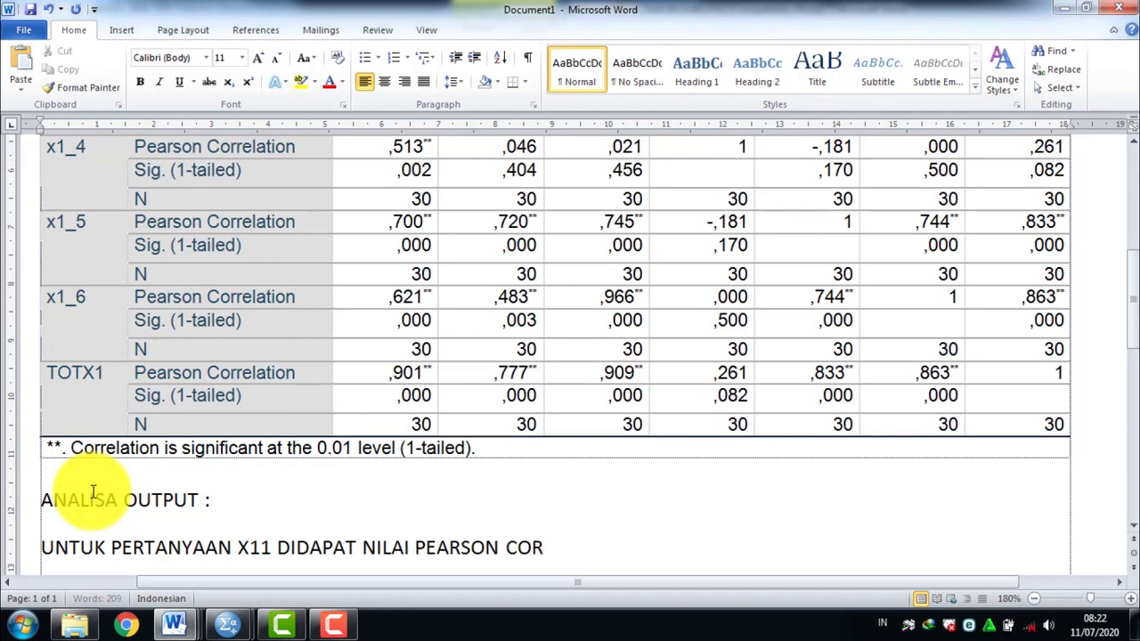
pyautogui.write('RELATION')
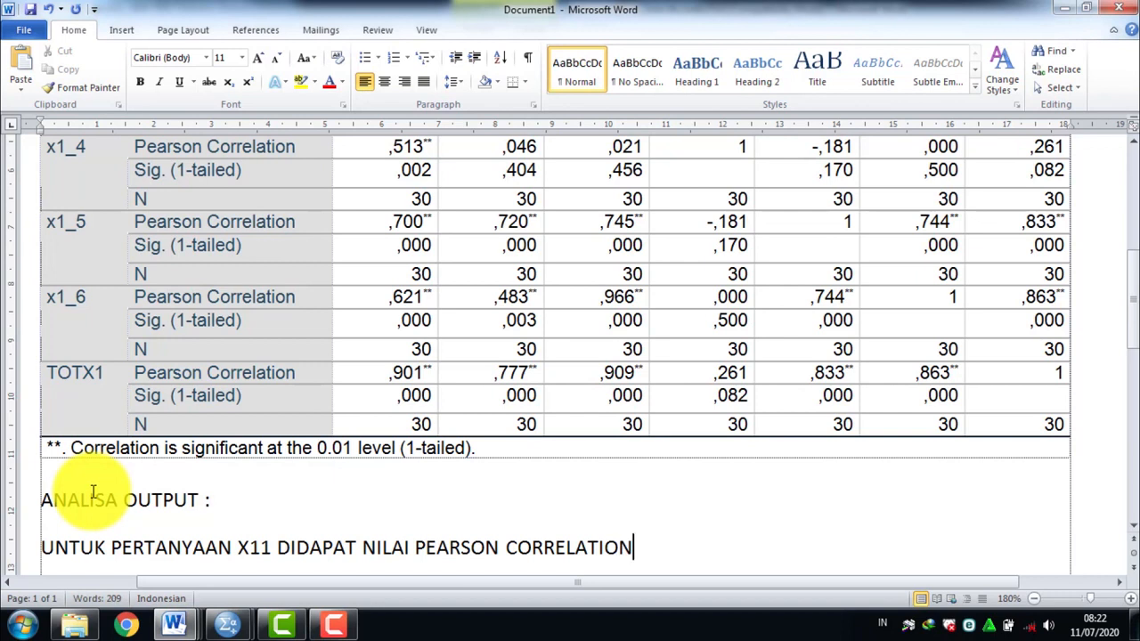
pyautogui.write(' 0,901 > 0,3 MAKA PER')
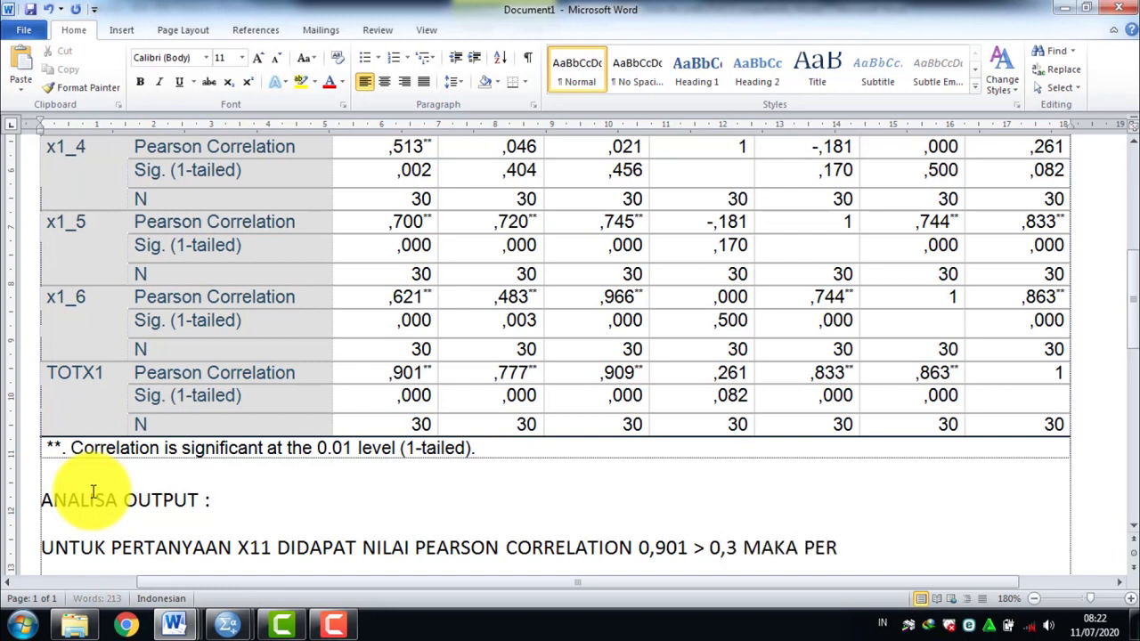
pyautogui.write('TANYAAN X11 DI')
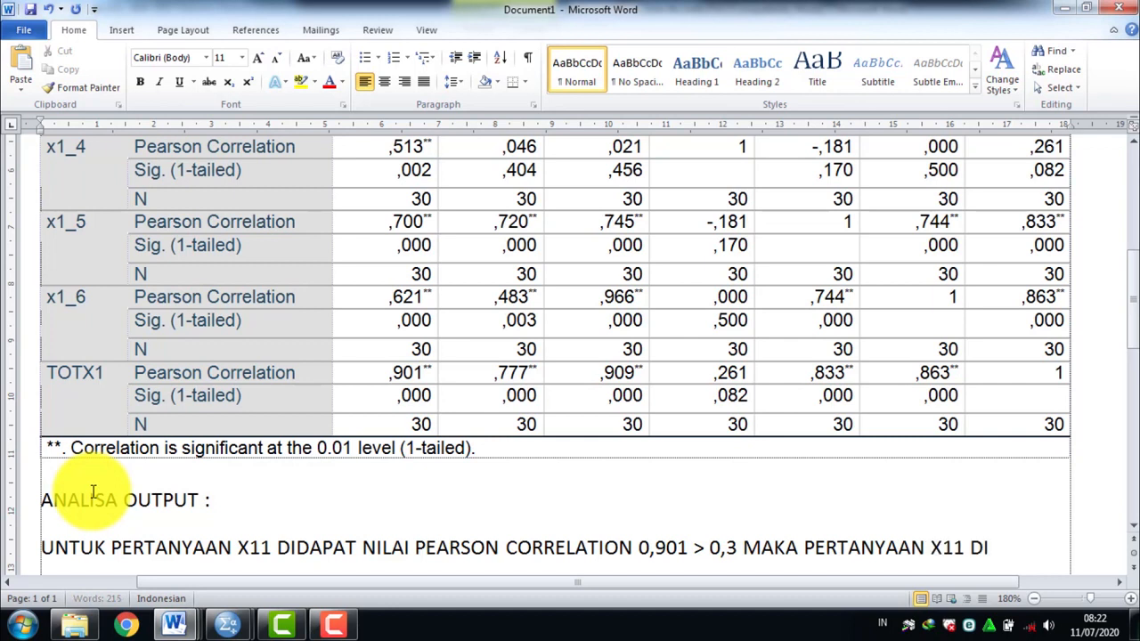
pyautogui.write('NYATAKAN VALID')
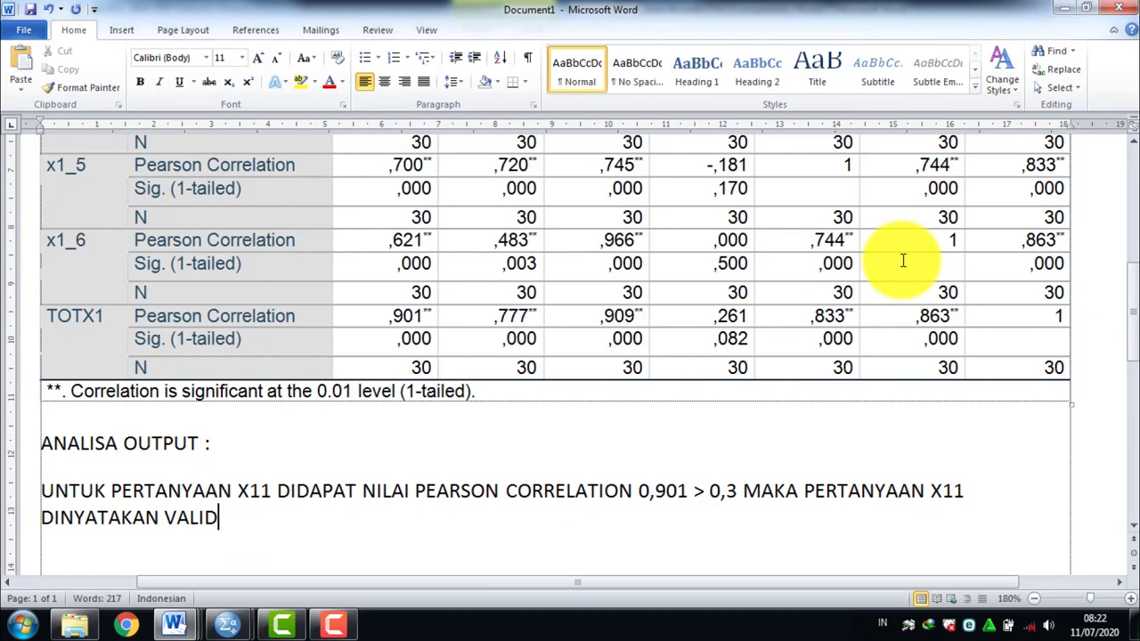
# Examine the items' Pearson correlations in the TOTX1 column of the table, especially the one for x1_4.
pyautogui.scroll(7, 1131, 290)
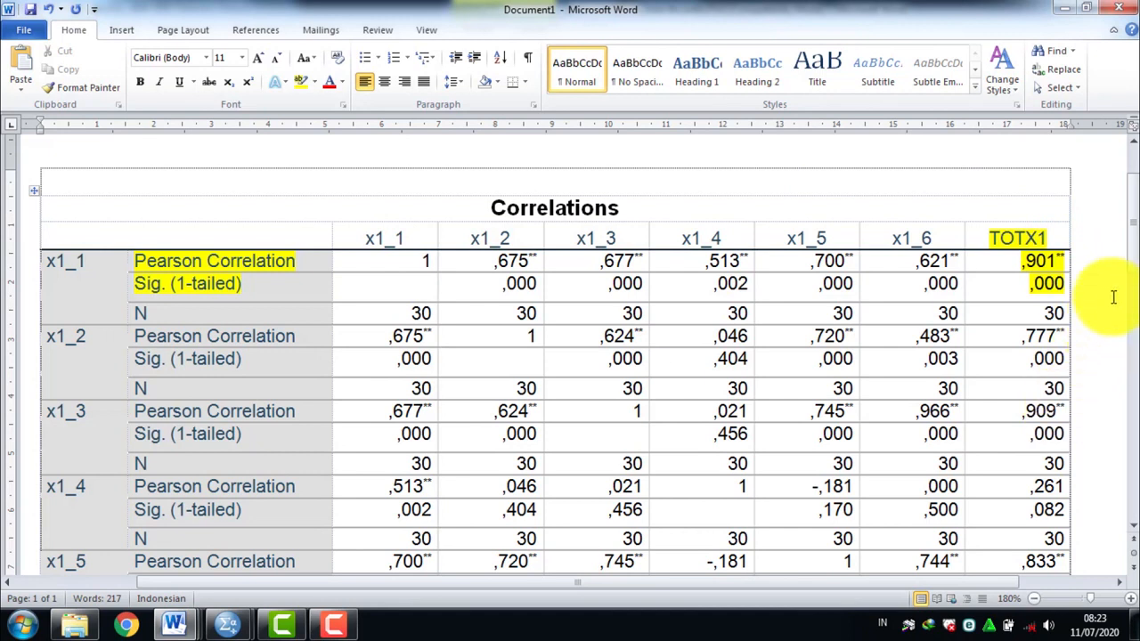
pyautogui.scroll(-1, 1134, 269)
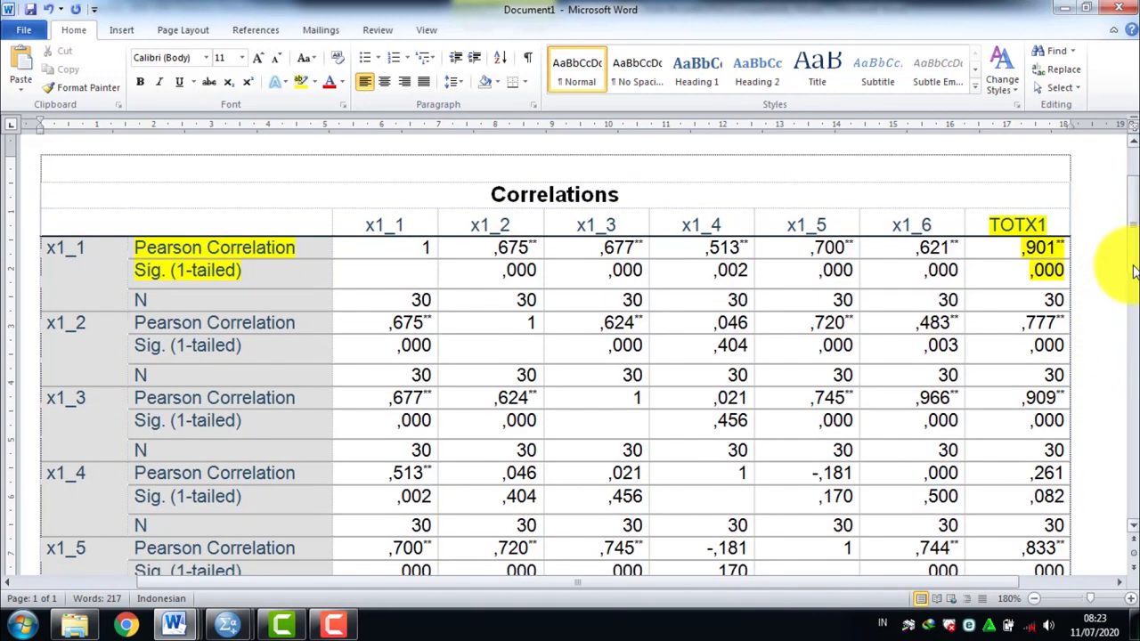
pyautogui.moveTo(1134, 272); pyautogui.dragTo(1134, 302)
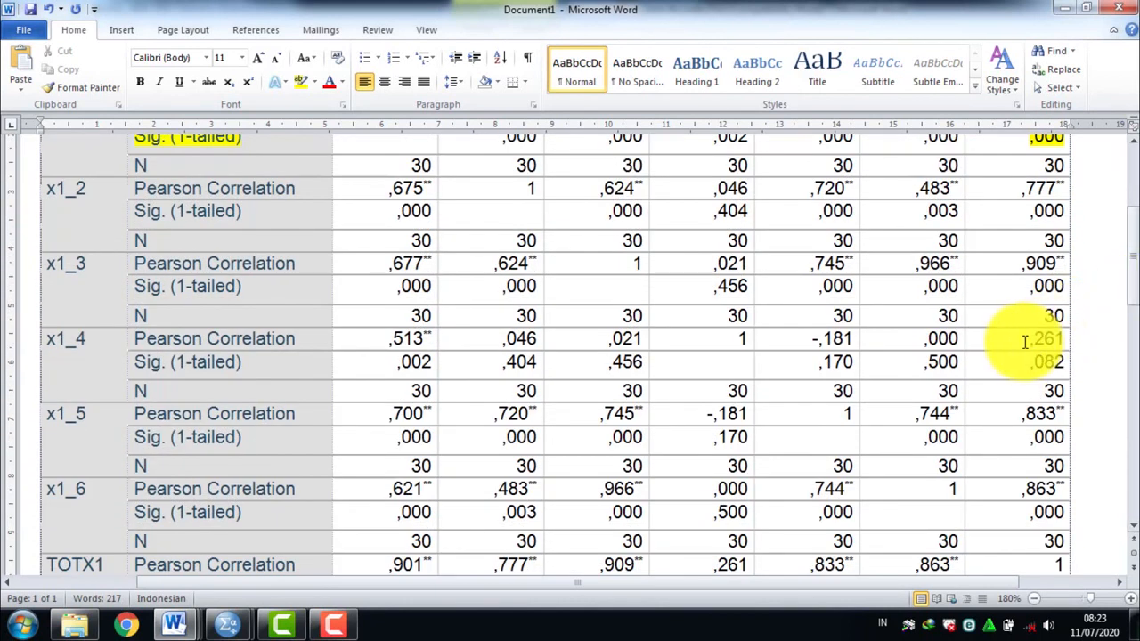
pyautogui.doubleClick(1058, 341)
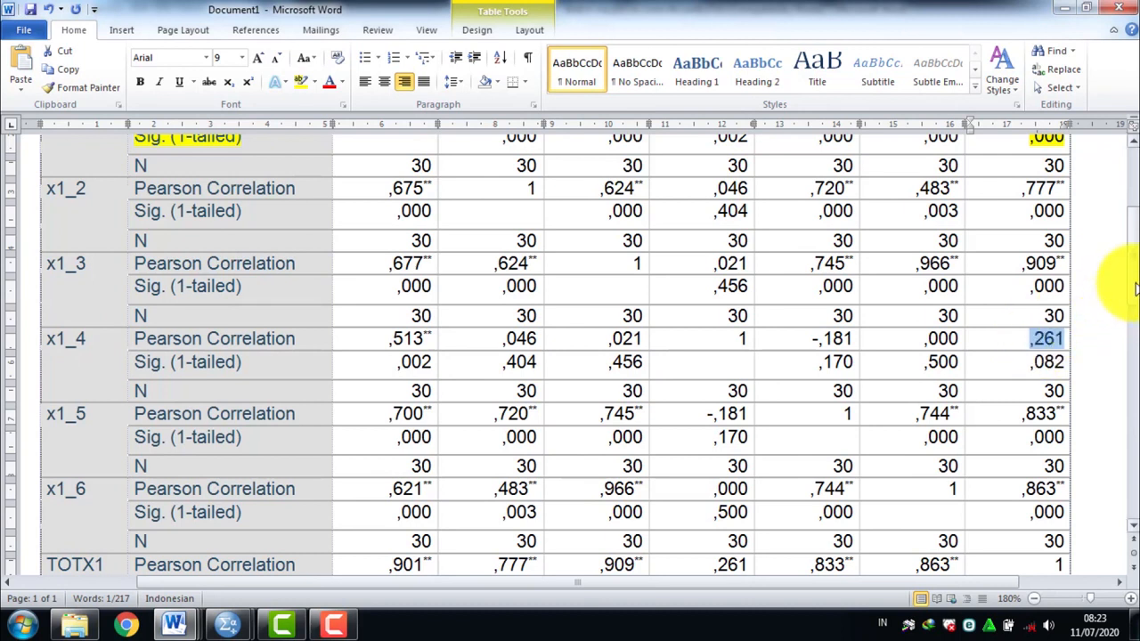
pyautogui.moveTo(1137, 289); pyautogui.dragTo(1136, 356)
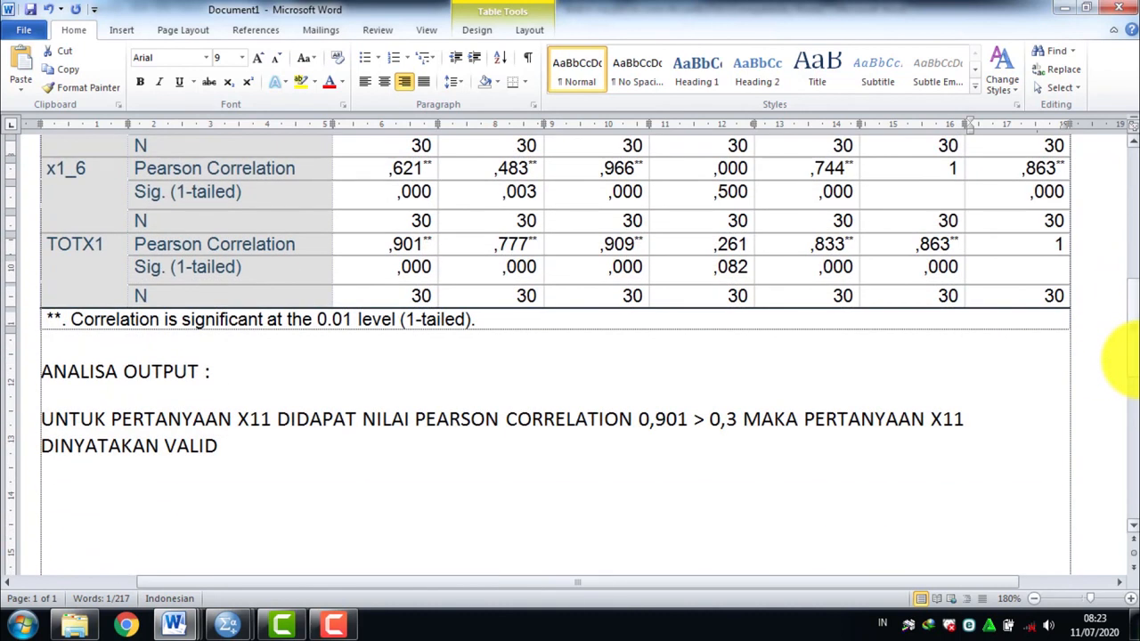
# Add a new paragraph reading "ATAU" below the Pearson correlation sentence for X11.
pyautogui.moveTo(238, 421); pyautogui.dragTo(272, 428)
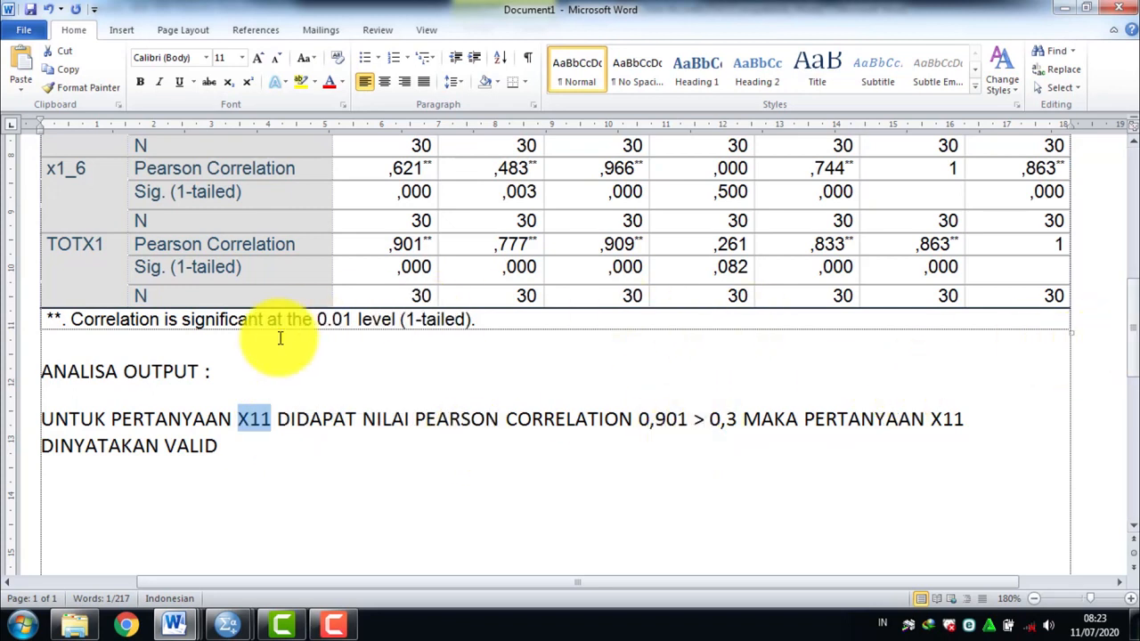
pyautogui.click(241, 449)
pyautogui.press('Return')
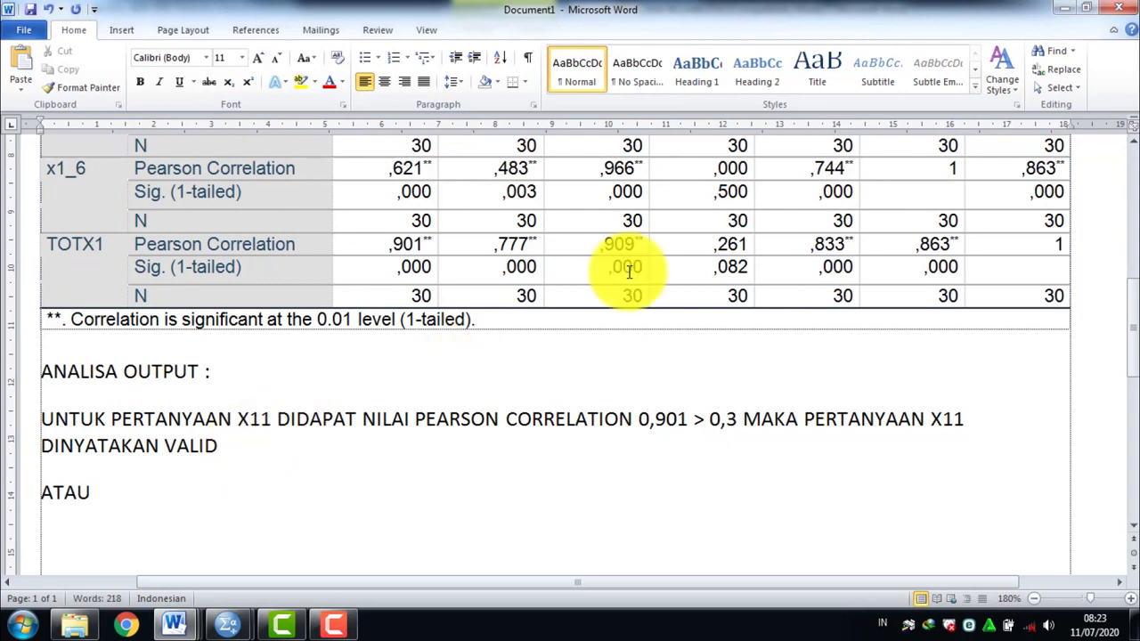
# Review the significance criterion (item c) in the BAB 6 document and compare it with x1_1's TOTX1 significance in Document1.
pyautogui.scroll(2, 1133, 238)
pyautogui.scroll(5, 1134, 178)
pyautogui.scroll(-1, 1135, 165)
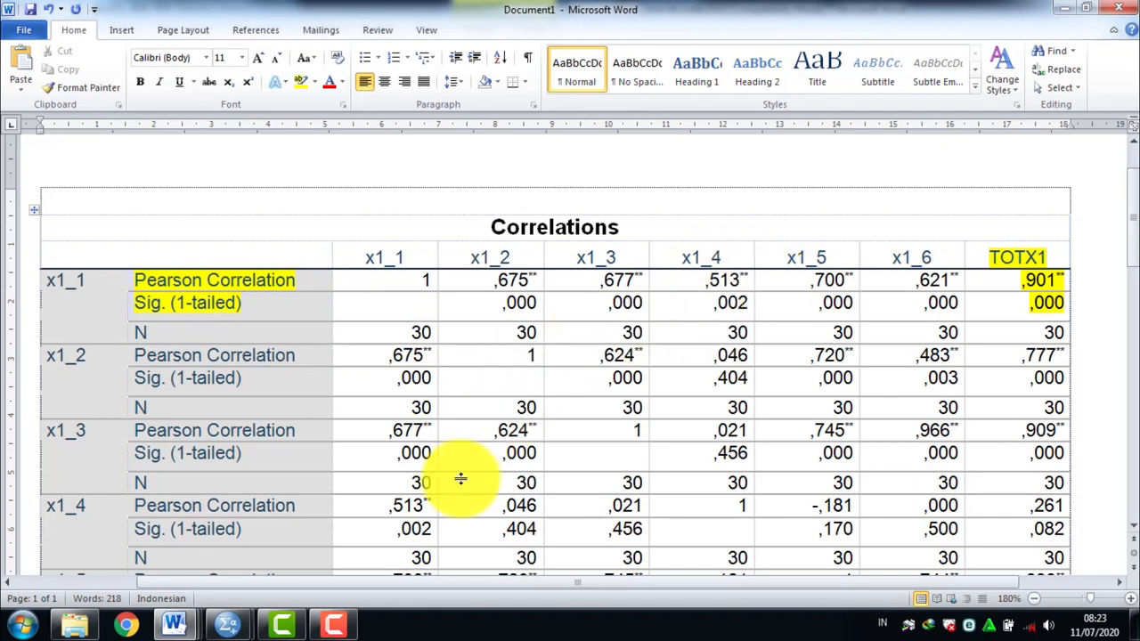
pyautogui.moveTo(175, 625)
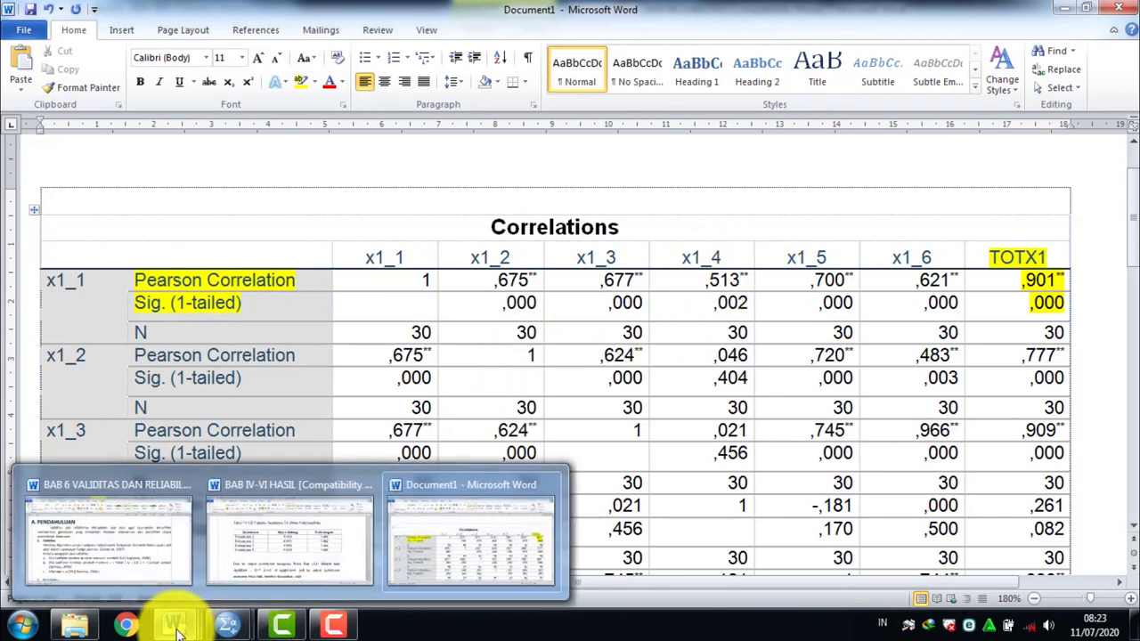
pyautogui.click(155, 546)
pyautogui.moveTo(172, 514); pyautogui.dragTo(509, 516)
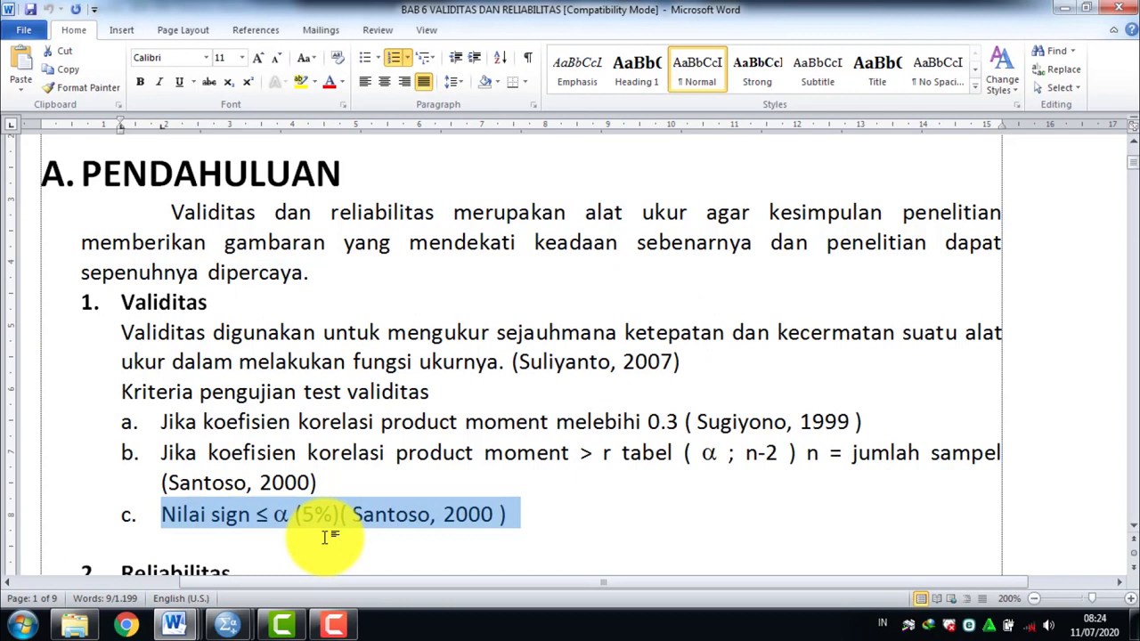
pyautogui.moveTo(187, 630)
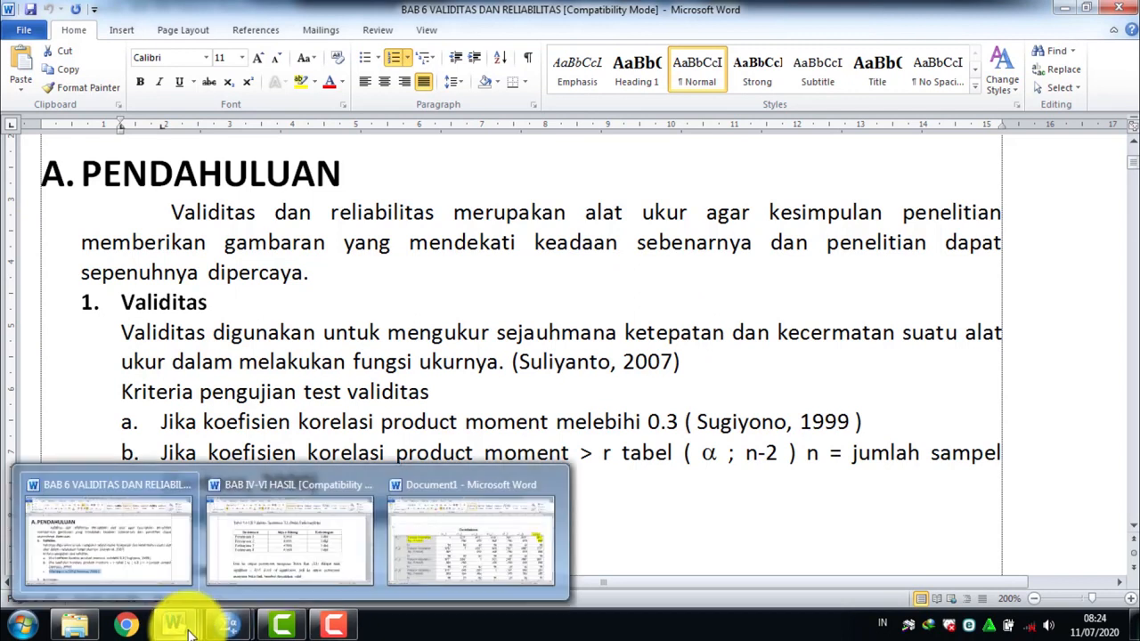
pyautogui.click(478, 499)
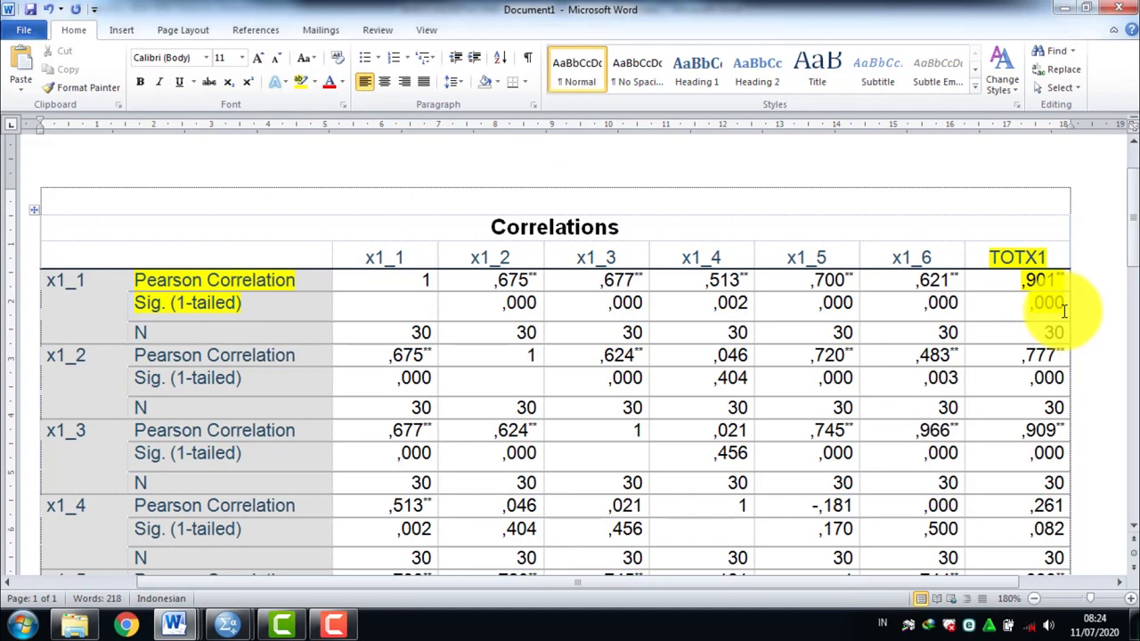
# Below "ATAU", write "UNTUK PERTANYAAN X11 DIDAPAT NILAI SIGN 0,000 < 0,05 MAKA PERTANYAAN X11 DINYATAKAN VALID".
pyautogui.scroll(-3, 1136, 285)
pyautogui.moveTo(1135, 285); pyautogui.dragTo(1133, 382)
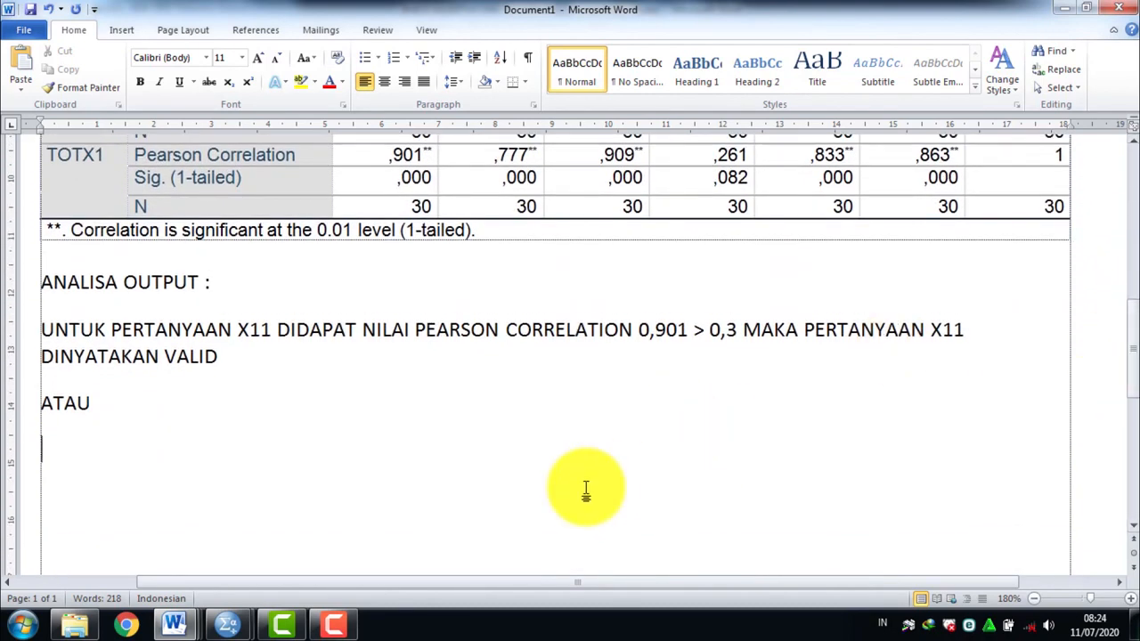
pyautogui.write('UNTU')
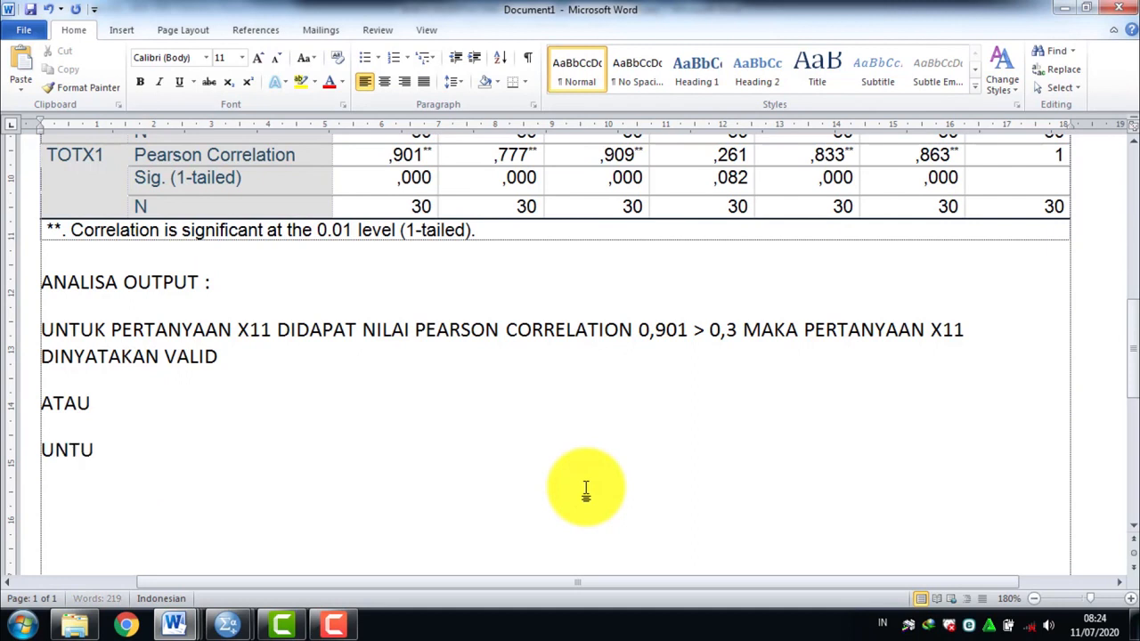
pyautogui.write('K PERTANYAAN')
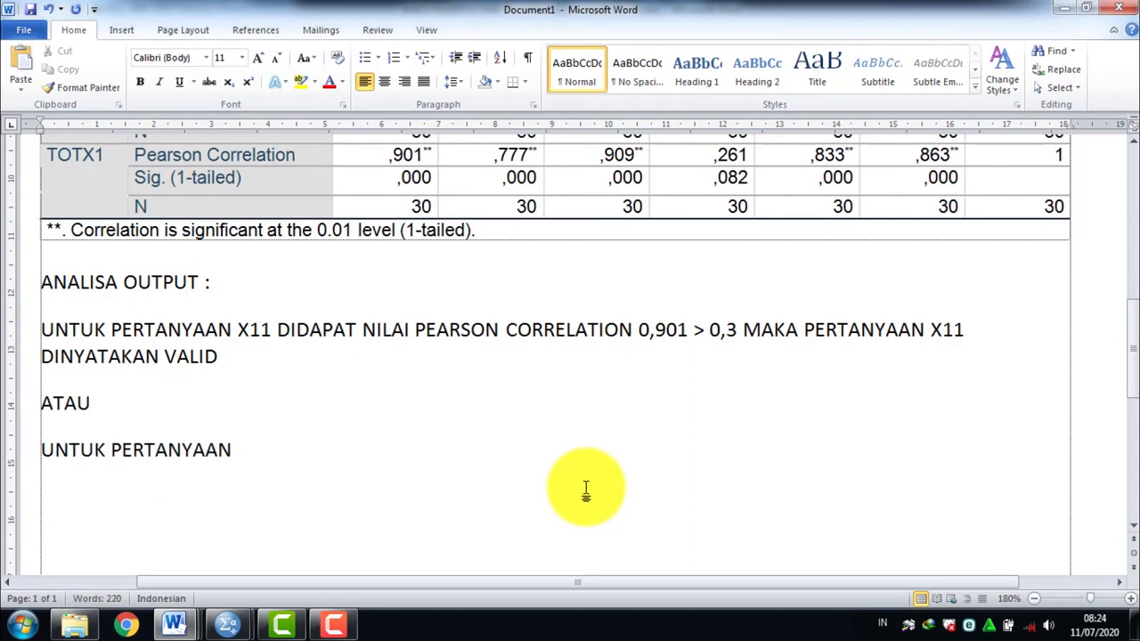
pyautogui.write(' X11 DIDAP')
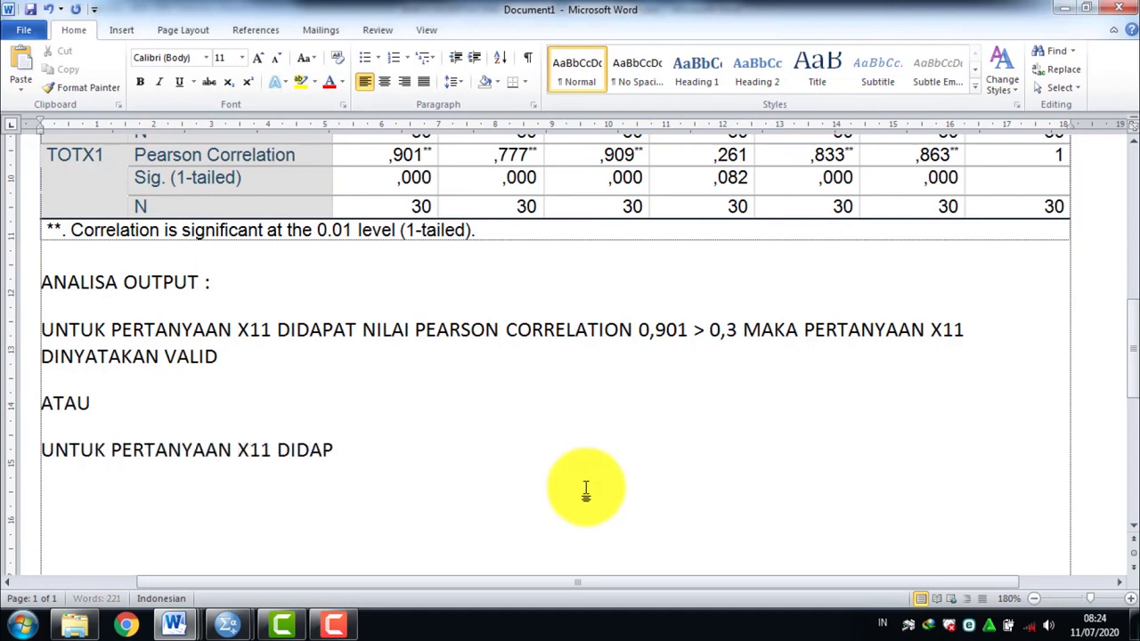
pyautogui.write('AT NILA')
pyautogui.press('BackSpace')
pyautogui.write('AI SIGN')
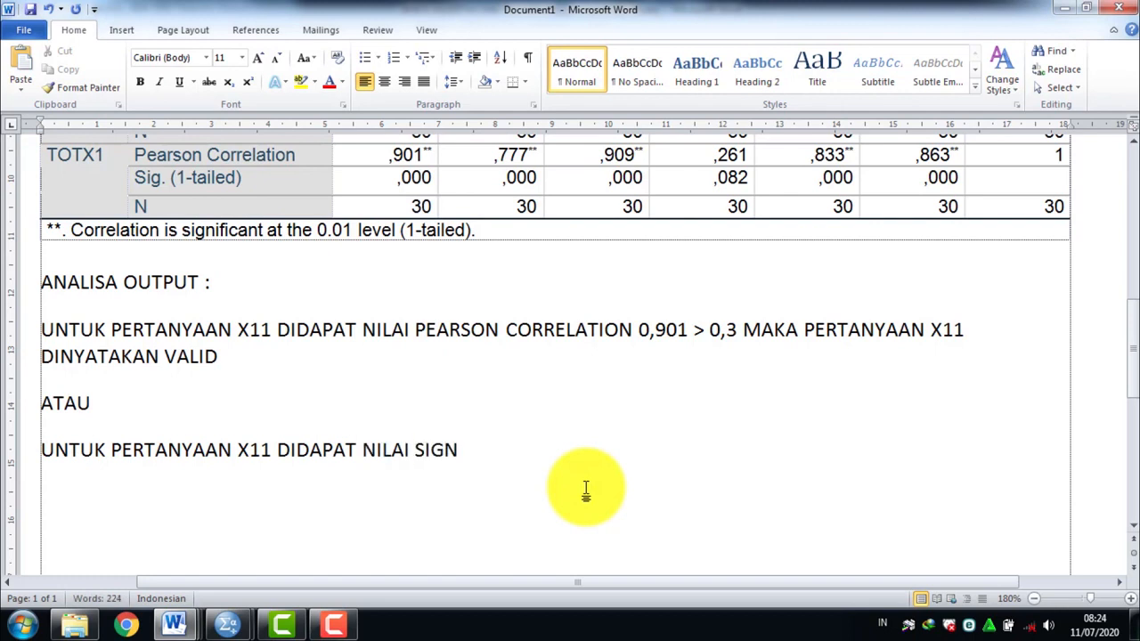
pyautogui.write(' 0,000 < 0')
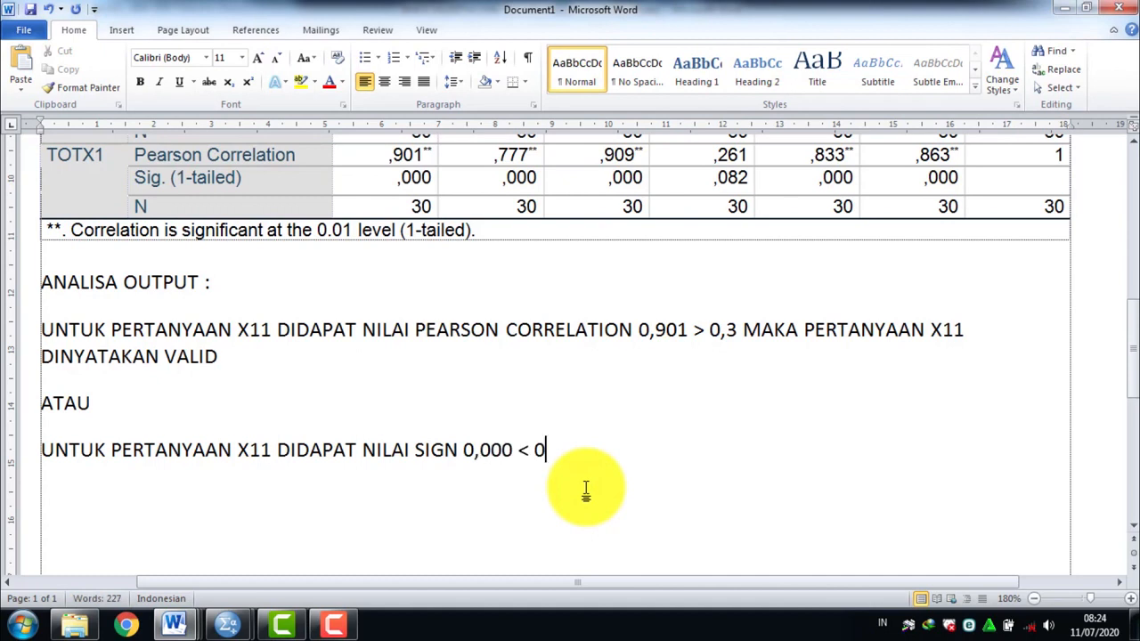
pyautogui.write(',05 MAKA PERTANYAAN X11 DINYATAKAN VALID')
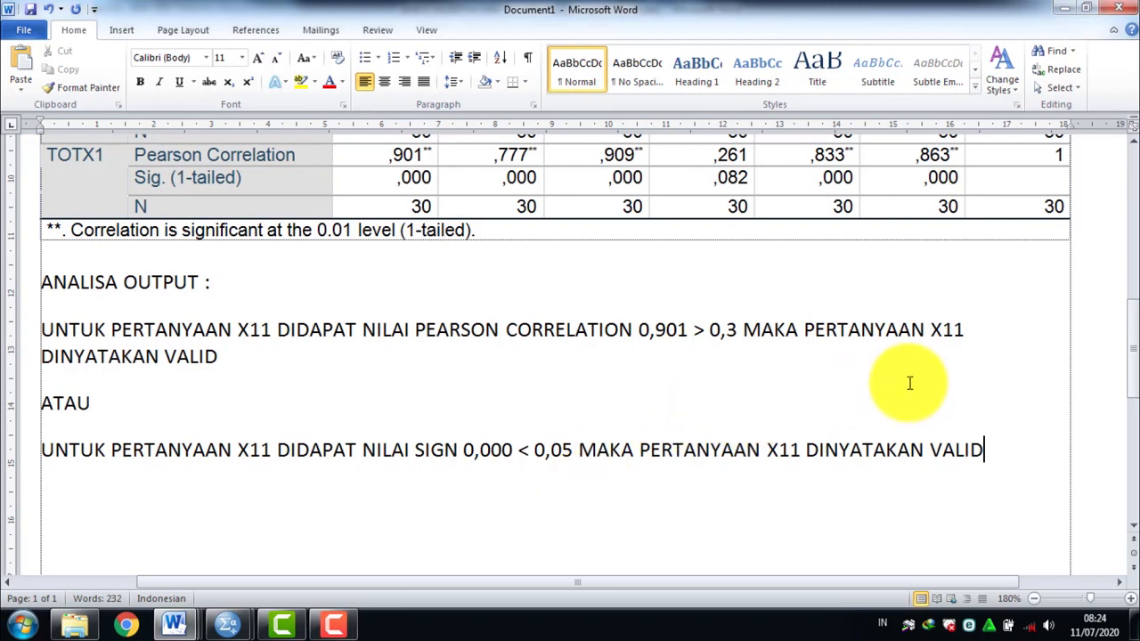
# Review the TOTX1 correlations and significance values of the remaining items, down to x1_6, in the correlation table above the analysis.
pyautogui.scroll(3, 1133, 326)
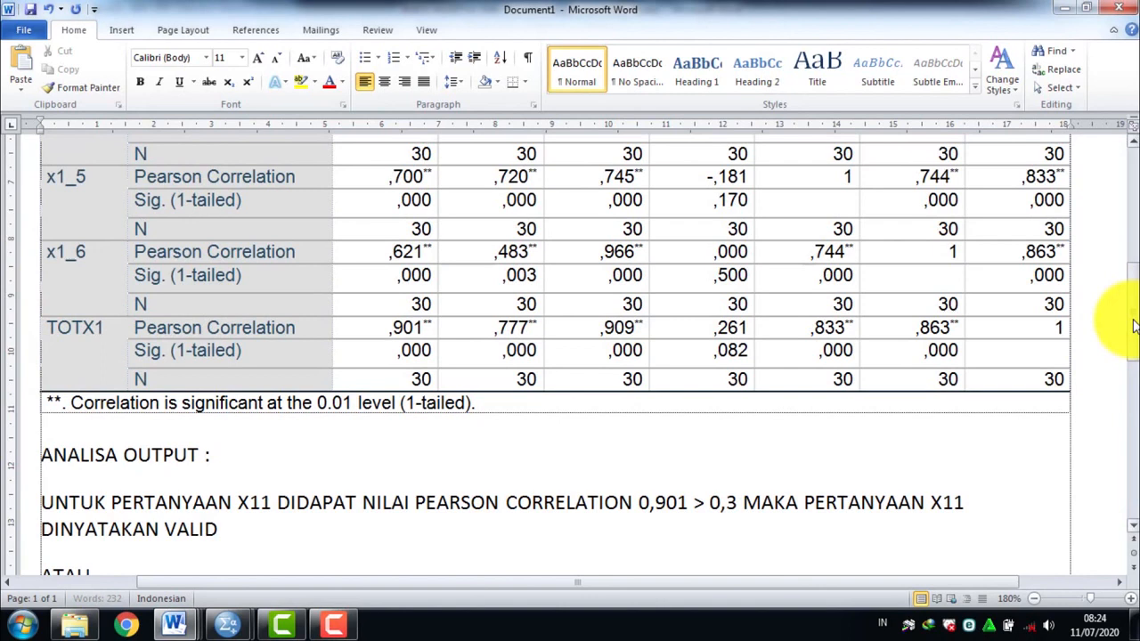
pyautogui.scroll(2, 1133, 326)
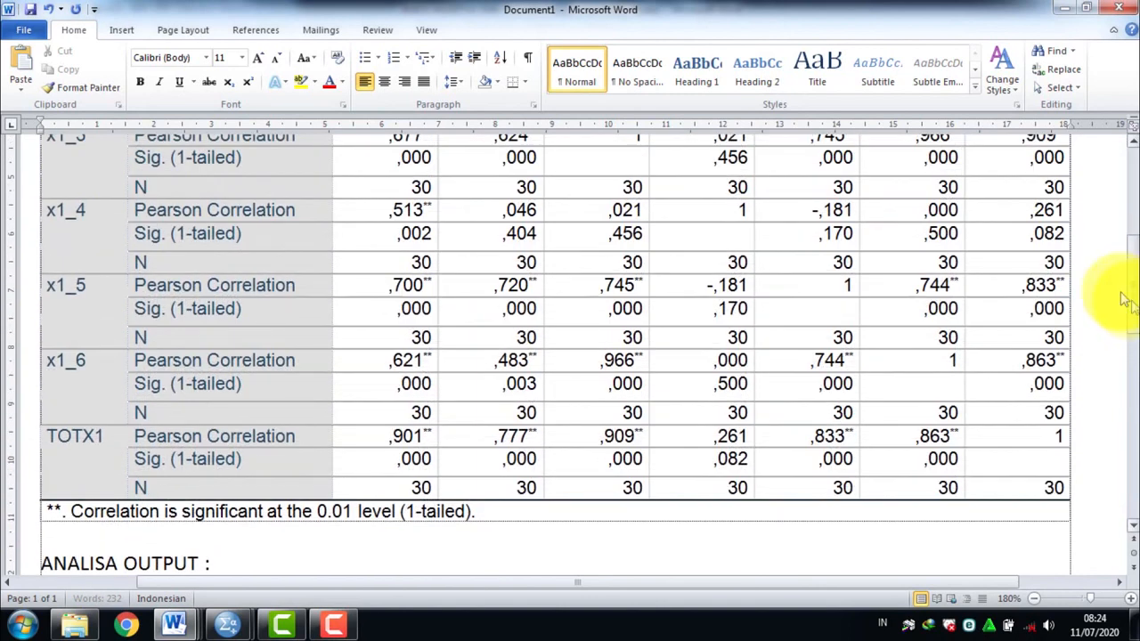
pyautogui.doubleClick(49, 359)
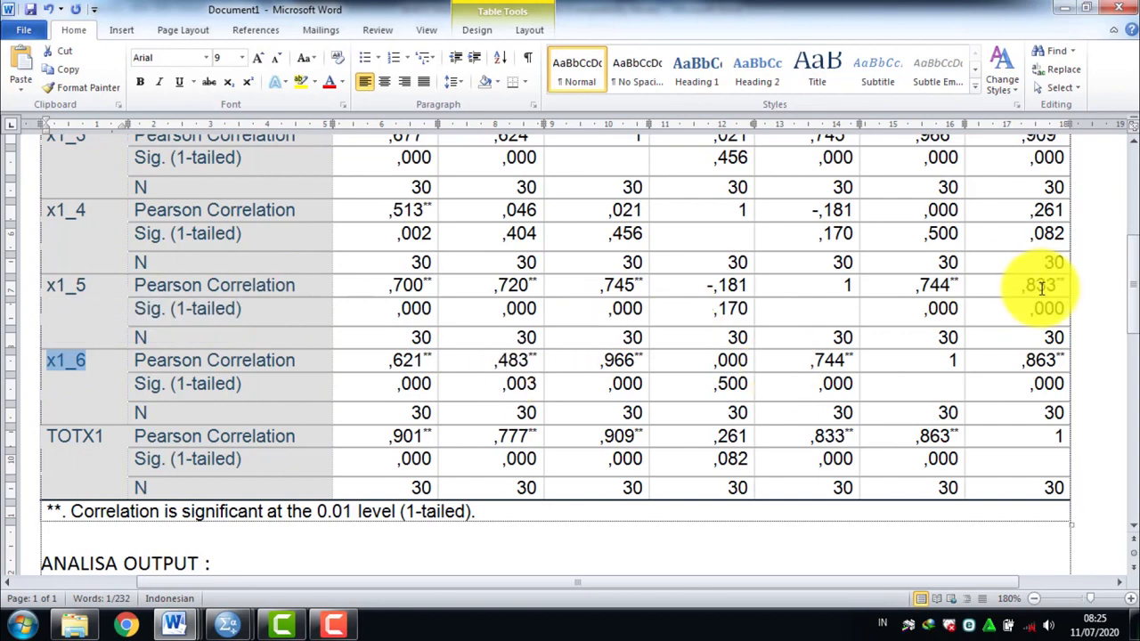
pyautogui.moveTo(1133, 277); pyautogui.dragTo(1133, 354)
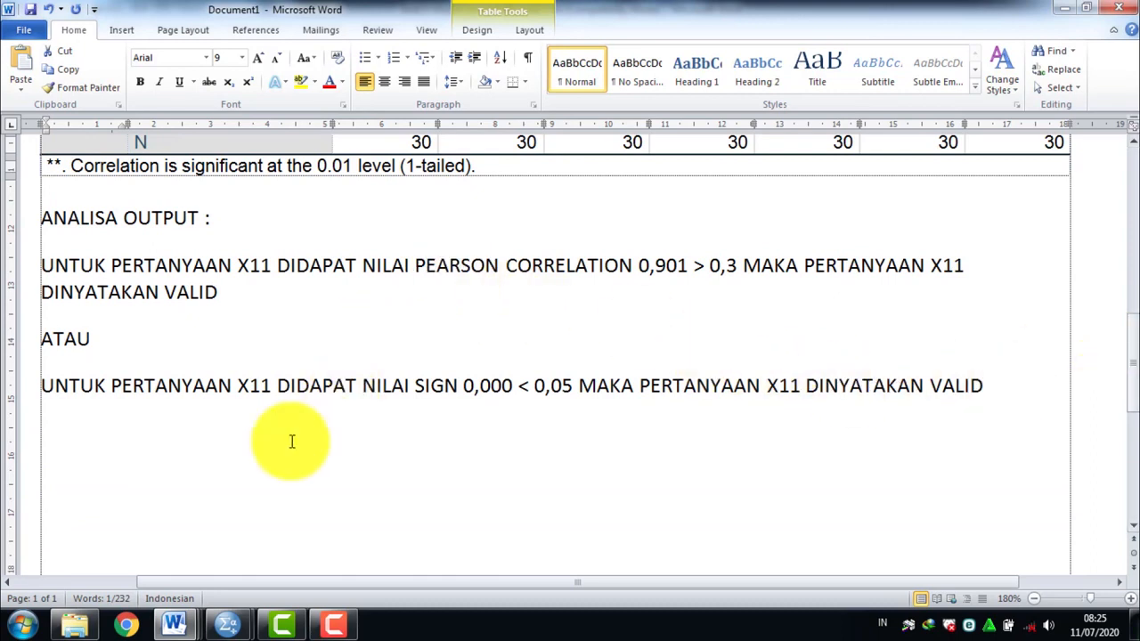
# Switch to the BAB IV-VI HASIL document and examine the Sign r-hitung column of Tabel 5.6 on the X1 instrument's validity.
pyautogui.moveTo(179, 629)
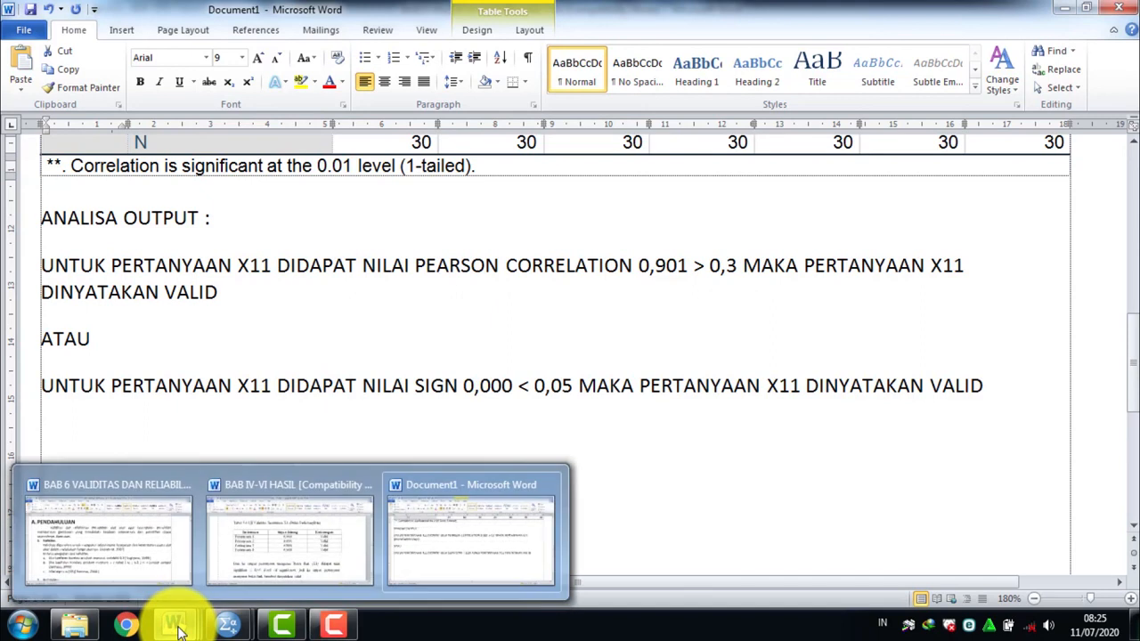
pyautogui.click(293, 521)
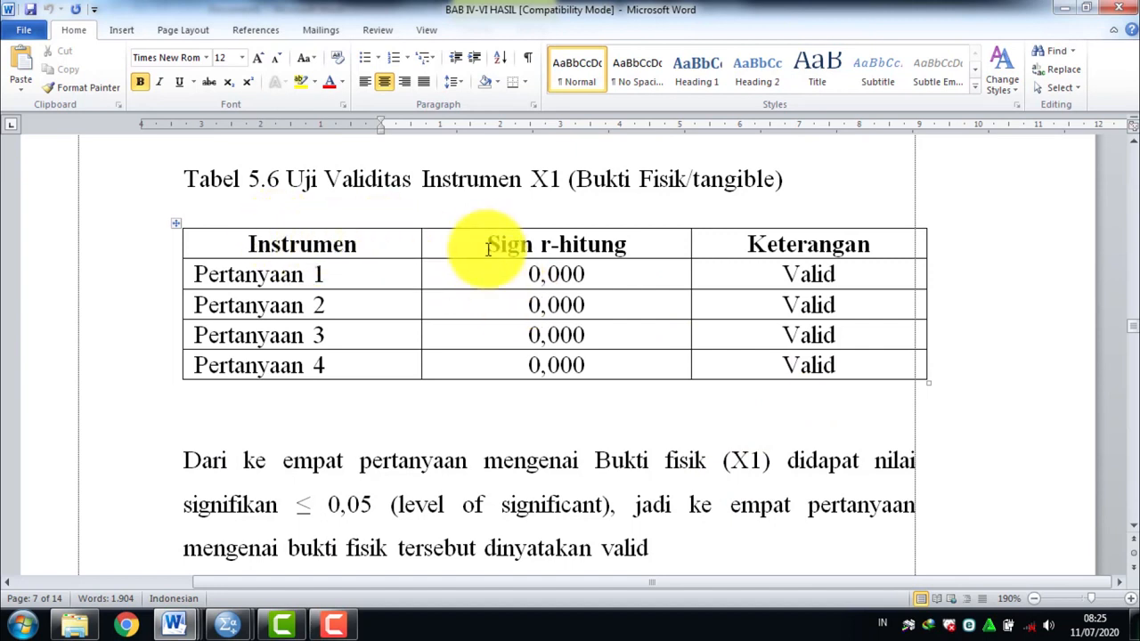
pyautogui.moveTo(488, 249); pyautogui.dragTo(588, 248)
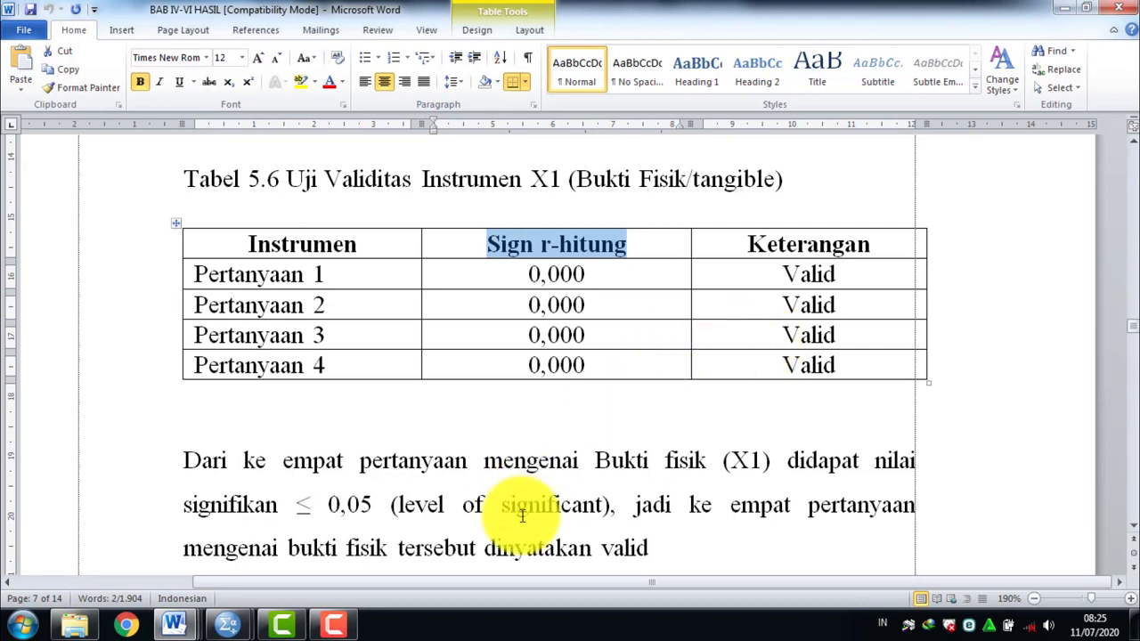
# Read the concluding paragraph below Tabel 5.6 and add a period after its last word, "valid".
pyautogui.moveTo(184, 461); pyautogui.dragTo(341, 463)
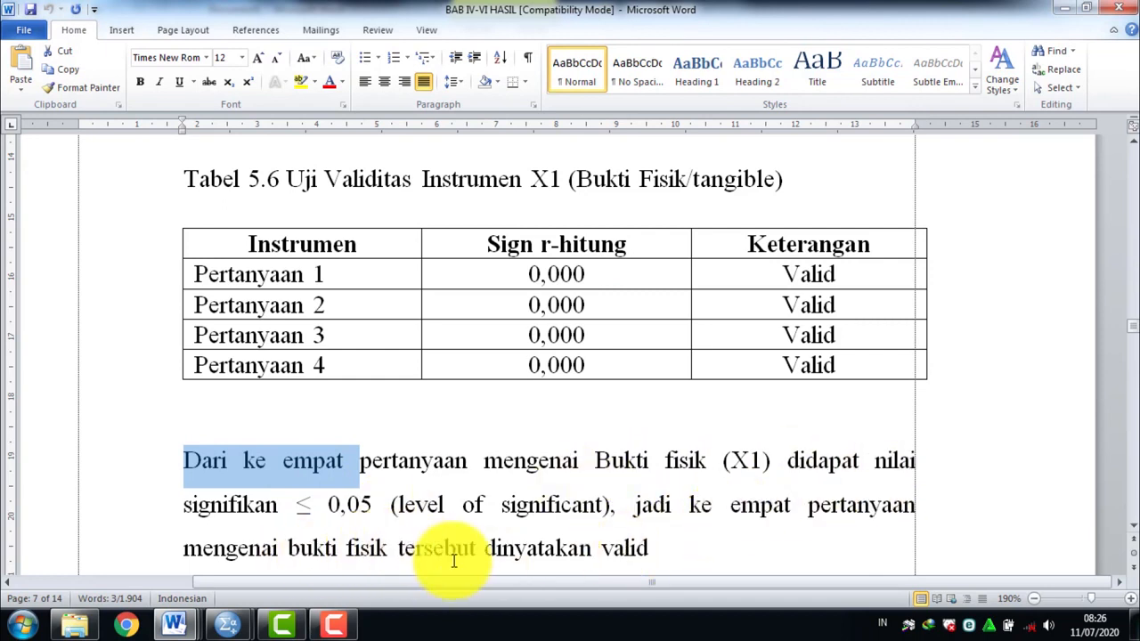
pyautogui.click(674, 546)
pyautogui.write('.')
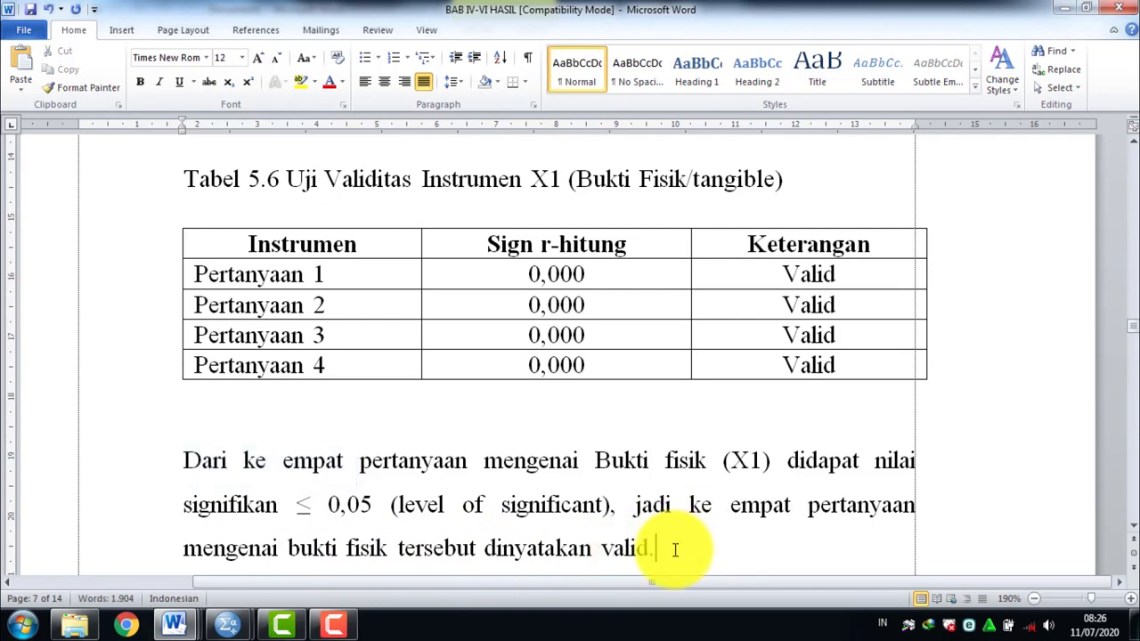